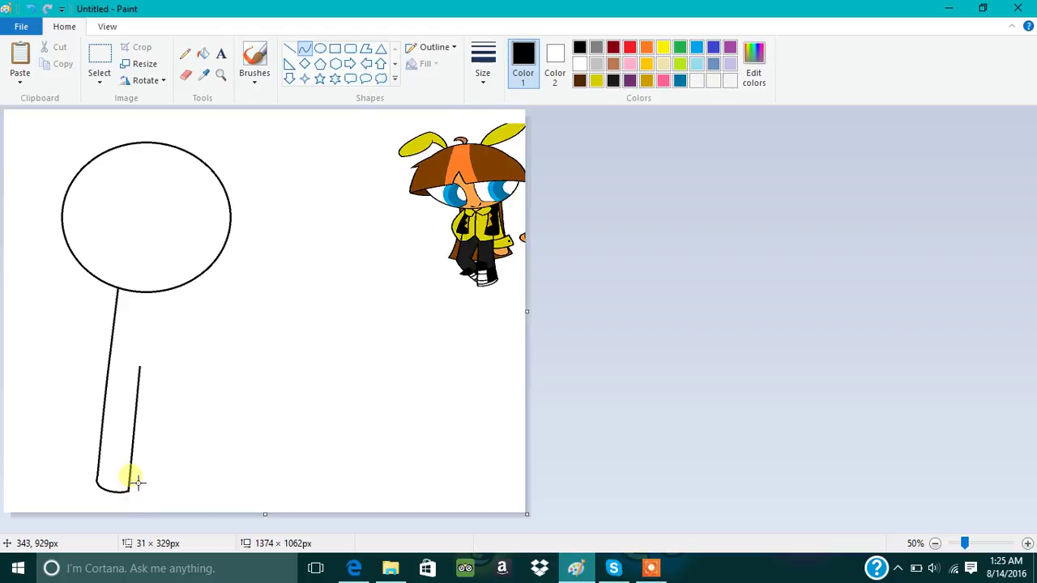
Step: Undo the last two left-leg curves and redraw the leg with a wider rounded foot and a longer inner edge
{"action": "left_click", "coordinate": [31, 9]}
{"action": "left_click", "coordinate": [31, 9]}
{"action": "left_click_drag", "start_coordinate": [97, 482], "coordinate": [139, 493]}
{"action": "mouse_move", "coordinate": [118, 488]}
{"action": "left_mouse_down"}
{"action": "mouse_move", "coordinate": [118, 504]}
{"action": "mouse_move", "coordinate": [136, 498]}
{"action": "left_mouse_up"}
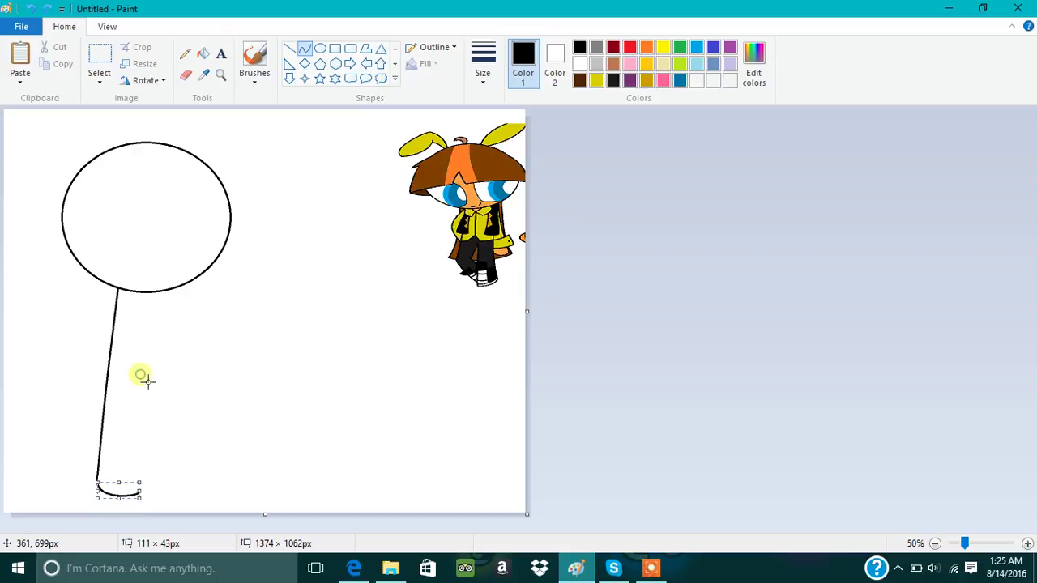
{"action": "mouse_move", "coordinate": [141, 375]}
{"action": "left_mouse_down"}
{"action": "mouse_move", "coordinate": [139, 492]}
{"action": "mouse_move", "coordinate": [154, 497]}
{"action": "left_mouse_up"}
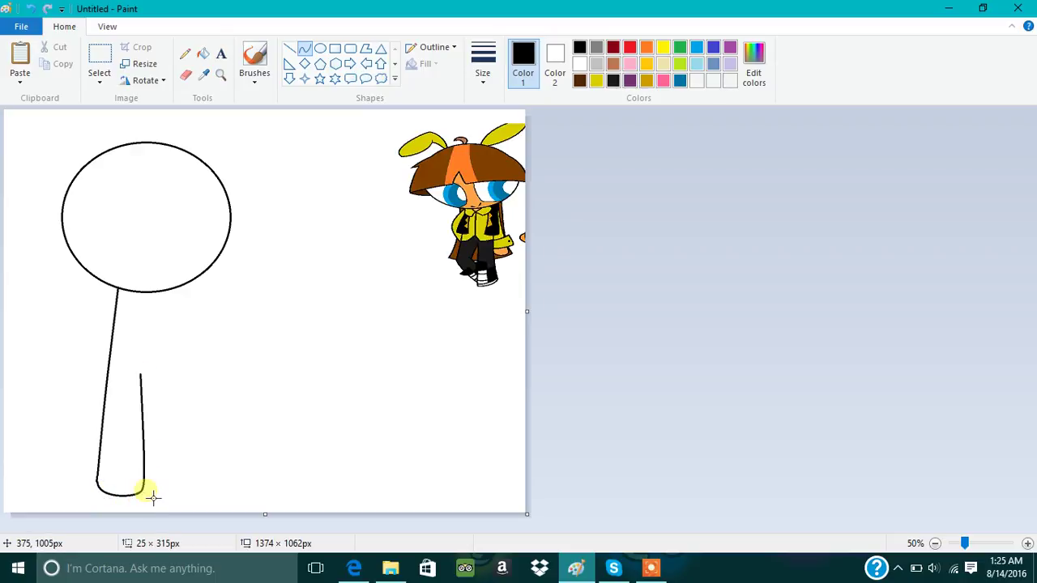
Step: Draw the narrow gap between the legs and the right leg's inner edge, ending in a rounded foot
{"action": "left_click", "coordinate": [138, 376]}
{"action": "mouse_move", "coordinate": [138, 376]}
{"action": "left_mouse_down"}
{"action": "mouse_move", "coordinate": [158, 501]}
{"action": "mouse_move", "coordinate": [143, 393]}
{"action": "mouse_move", "coordinate": [154, 404]}
{"action": "left_mouse_up"}
{"action": "left_click", "coordinate": [180, 396]}
{"action": "mouse_move", "coordinate": [188, 473]}
{"action": "left_mouse_down"}
{"action": "mouse_move", "coordinate": [154, 494]}
{"action": "mouse_move", "coordinate": [185, 478]}
{"action": "mouse_move", "coordinate": [183, 486]}
{"action": "left_mouse_up"}
{"action": "left_click", "coordinate": [187, 483]}
{"action": "left_click", "coordinate": [174, 497]}
Step: Draw the body's right side as a gentle curve from the head down to the right foot
{"action": "mouse_move", "coordinate": [168, 292]}
{"action": "left_mouse_down"}
{"action": "mouse_move", "coordinate": [188, 485]}
{"action": "mouse_move", "coordinate": [197, 486]}
{"action": "left_mouse_up"}
{"action": "left_click", "coordinate": [170, 363]}
{"action": "left_click", "coordinate": [240, 451]}
Step: Erase the left leg's outline between the middle of the body's left side and the arch separating the legs
{"action": "left_click", "coordinate": [220, 75]}
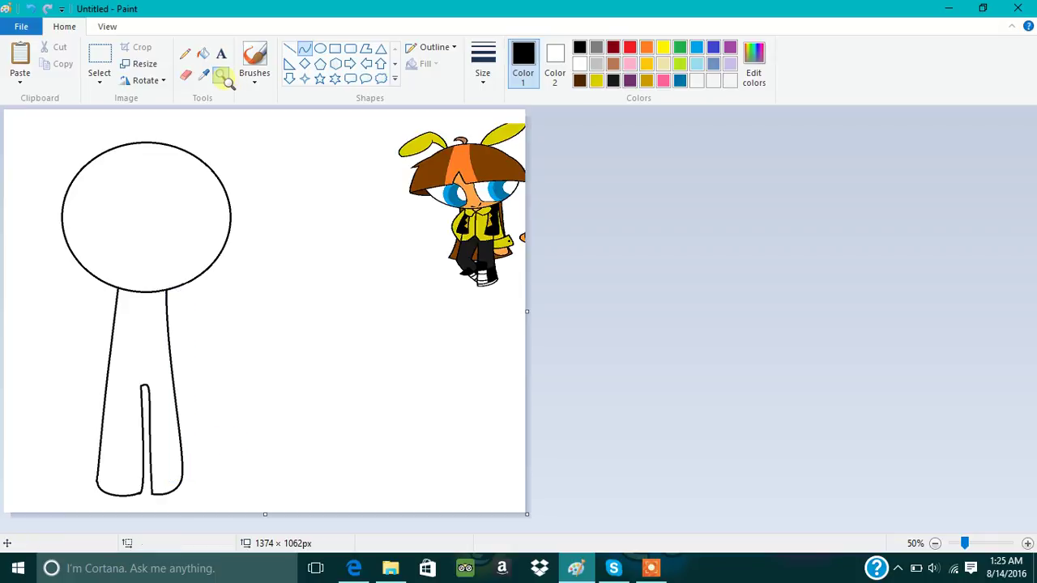
{"action": "left_click", "coordinate": [217, 375]}
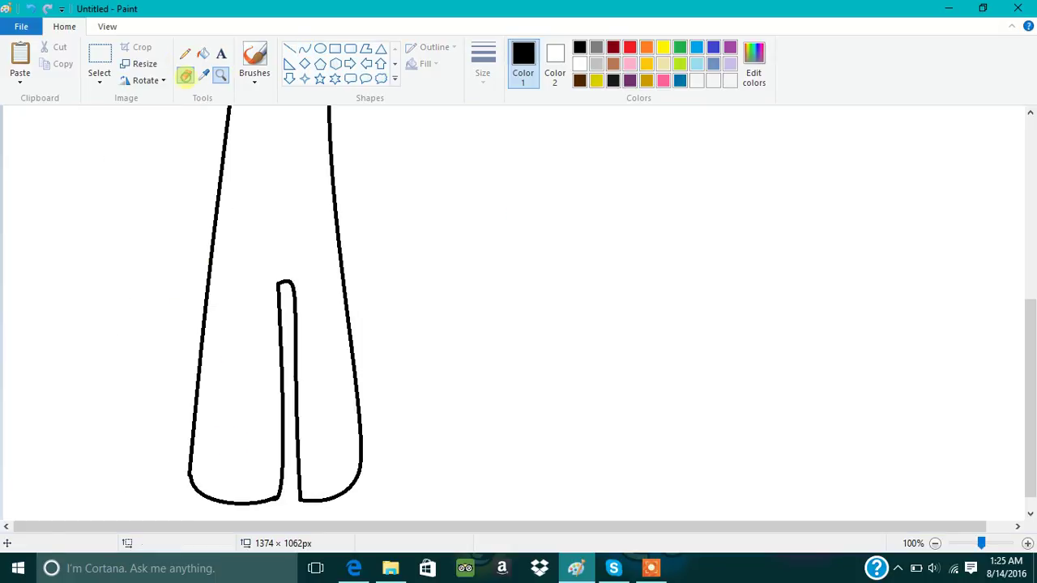
{"action": "left_click", "coordinate": [185, 74]}
{"action": "left_click_drag", "start_coordinate": [210, 254], "coordinate": [208, 277]}
{"action": "left_click", "coordinate": [284, 282]}
{"action": "left_click", "coordinate": [203, 53]}
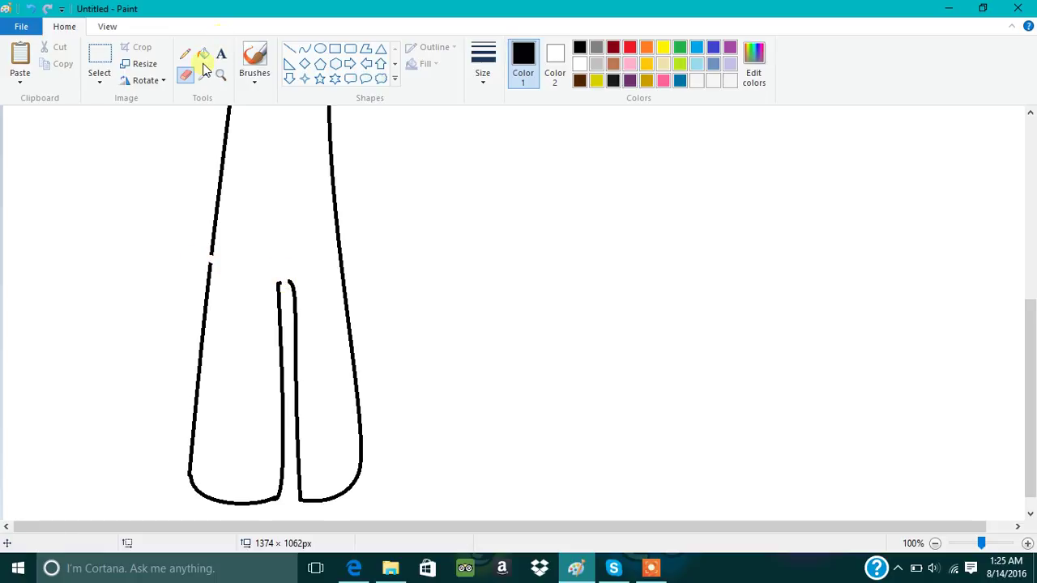
{"action": "right_click", "coordinate": [207, 290]}
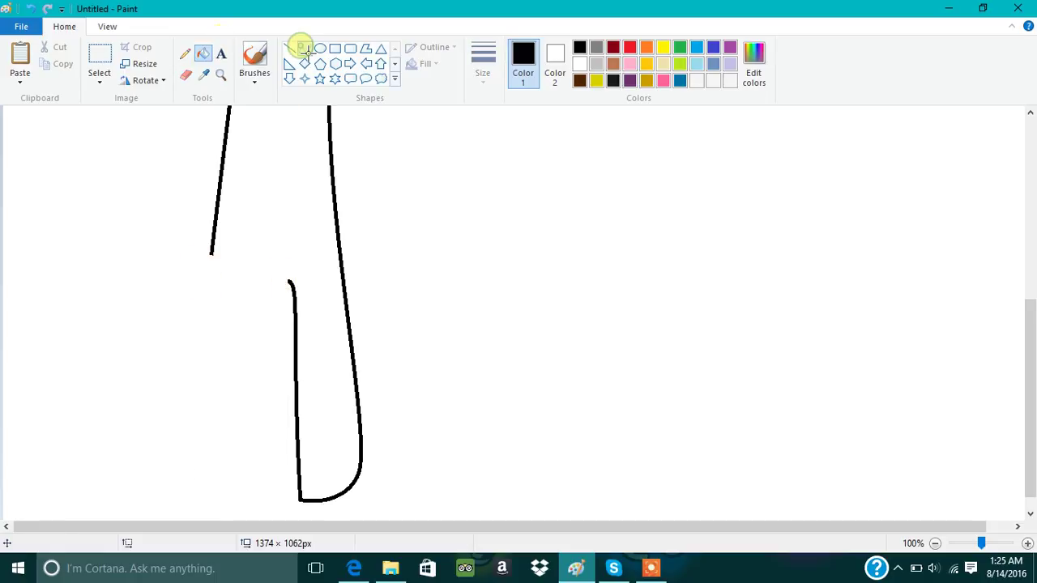
Step: Redraw the left leg's inner edge as a curve running smoothly from the arch down to the foot
{"action": "left_click", "coordinate": [304, 49]}
{"action": "left_click_drag", "start_coordinate": [290, 282], "coordinate": [270, 504]}
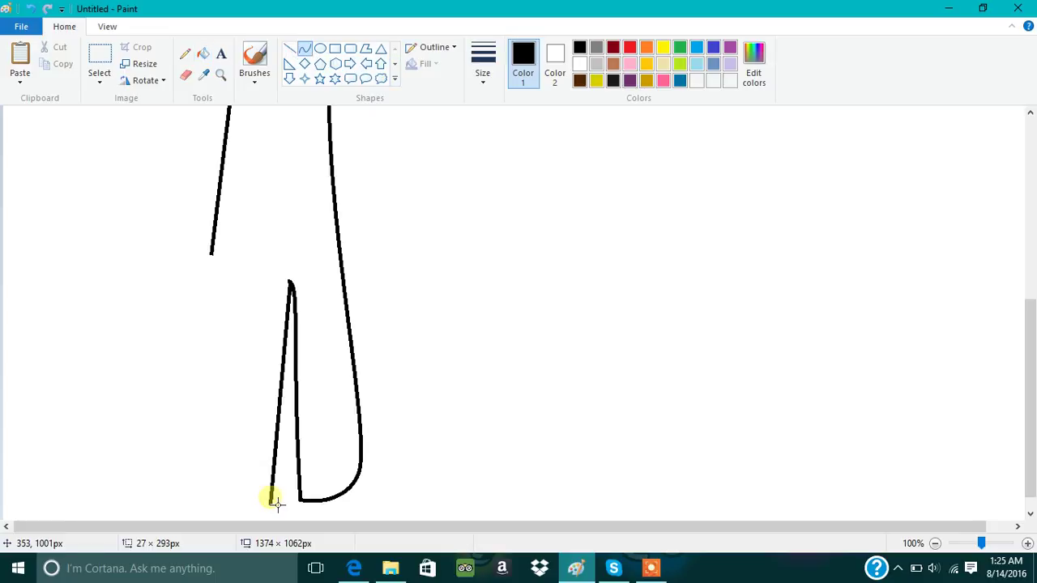
{"action": "left_click_drag", "start_coordinate": [292, 248], "coordinate": [275, 297]}
{"action": "left_click", "coordinate": [279, 299]}
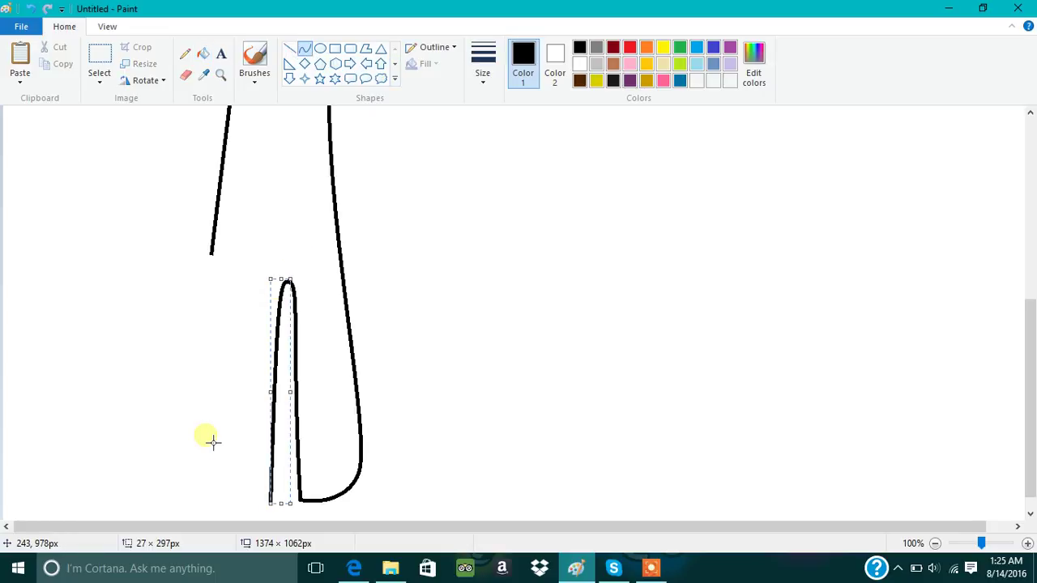
Step: Redraw the left foot's rounded bottom and join it to the body's left side with a curved outer leg line
{"action": "mouse_move", "coordinate": [197, 478]}
{"action": "left_mouse_down"}
{"action": "mouse_move", "coordinate": [276, 507]}
{"action": "mouse_move", "coordinate": [225, 511]}
{"action": "left_mouse_up"}
{"action": "left_click", "coordinate": [246, 521]}
{"action": "left_click_drag", "start_coordinate": [197, 479], "coordinate": [208, 489]}
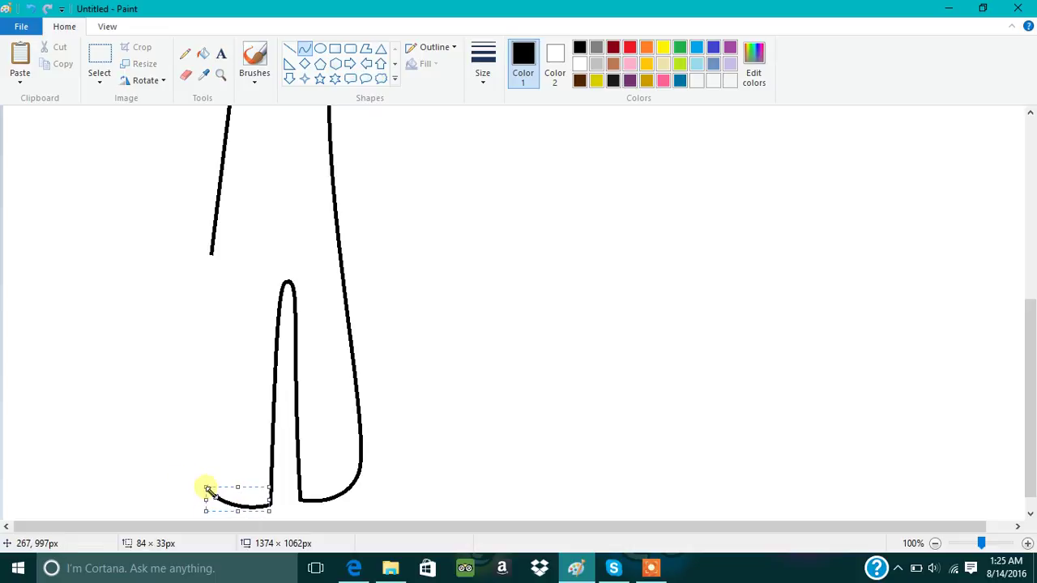
{"action": "mouse_move", "coordinate": [212, 253]}
{"action": "left_mouse_down"}
{"action": "mouse_move", "coordinate": [192, 374]}
{"action": "mouse_move", "coordinate": [211, 490]}
{"action": "left_mouse_up"}
{"action": "left_click_drag", "start_coordinate": [192, 438], "coordinate": [195, 490]}
{"action": "left_click", "coordinate": [308, 419]}
Step: Draw the left arm as an outward arc beside the body and add the upper curve of the raised right arm
{"action": "scroll", "coordinate": [300, 390], "scroll_direction": "up", "scroll_amount": 2}
{"action": "scroll", "coordinate": [238, 253], "scroll_direction": "down", "scroll_amount": 1}
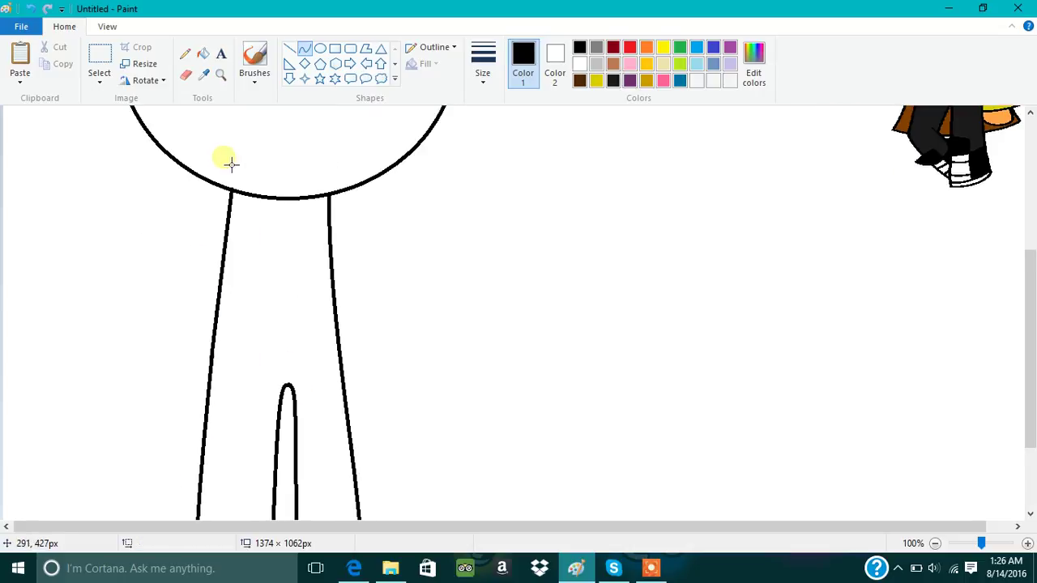
{"action": "left_click_drag", "start_coordinate": [230, 184], "coordinate": [233, 206]}
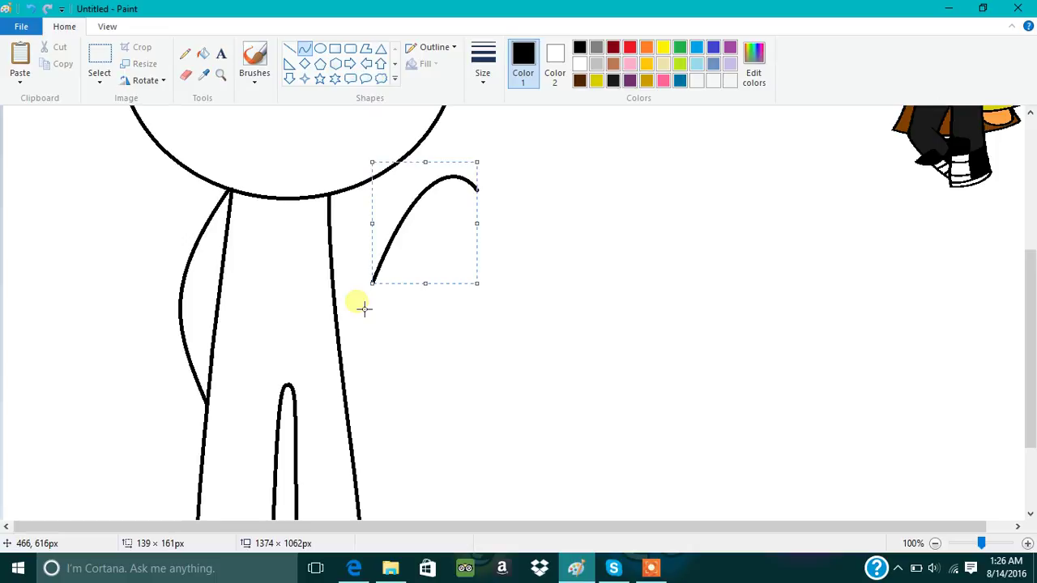
Step: Connect the raised arm's upper curve to the body's right side with a short straight line
{"action": "left_click", "coordinate": [358, 301]}
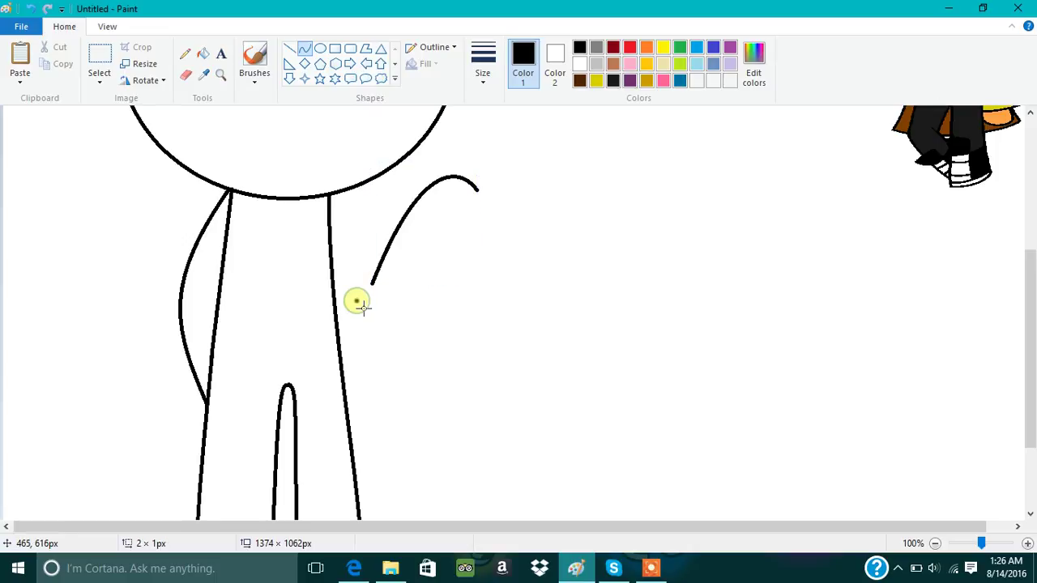
{"action": "left_click", "coordinate": [289, 48]}
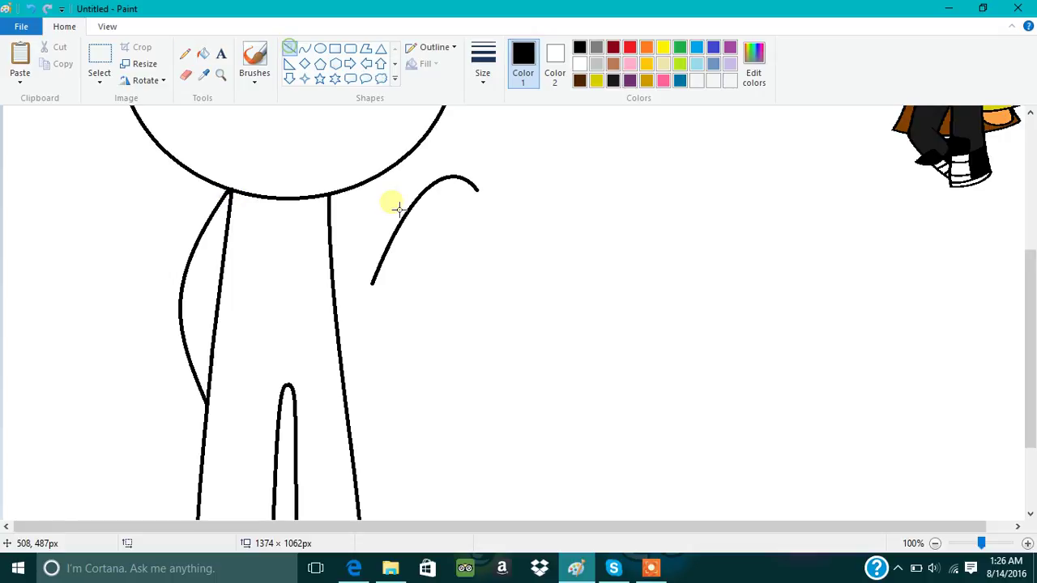
{"action": "left_click_drag", "start_coordinate": [372, 284], "coordinate": [329, 244]}
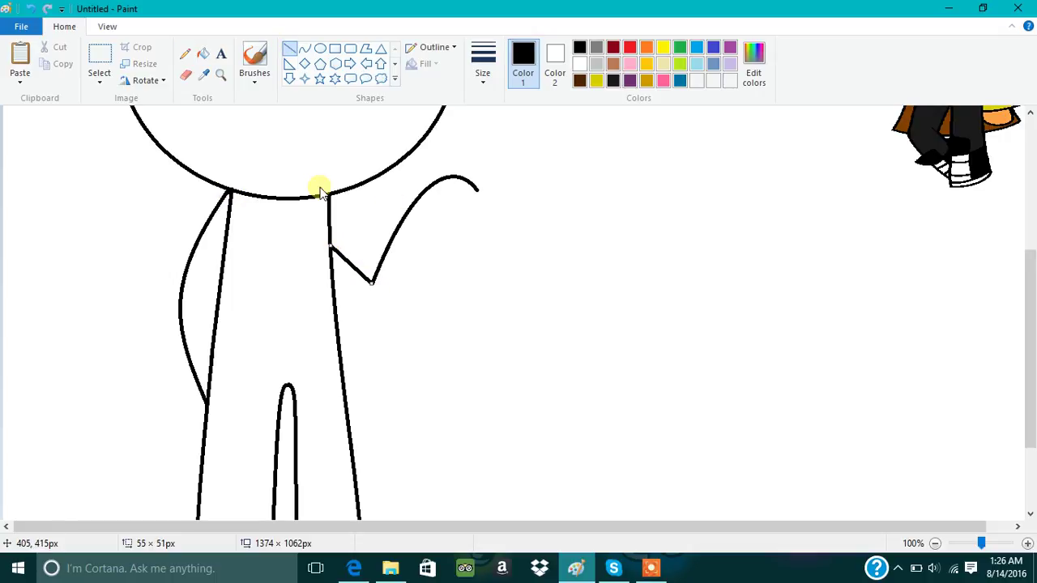
Step: Close the raised right arm with a curved outer edge around the hand and a lower edge meeting the body
{"action": "left_click", "coordinate": [304, 48]}
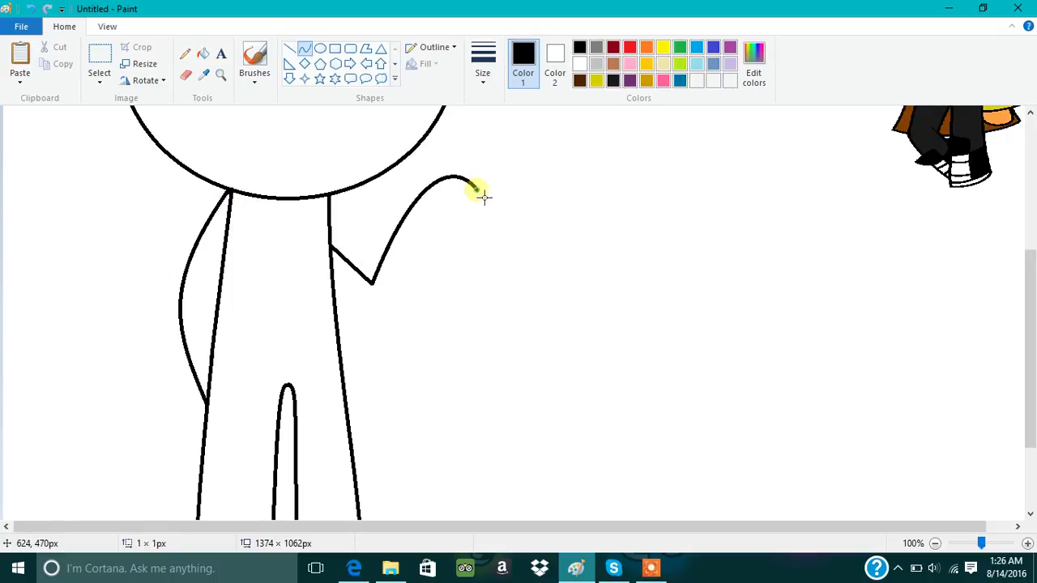
{"action": "left_click_drag", "start_coordinate": [484, 197], "coordinate": [403, 343]}
{"action": "left_click_drag", "start_coordinate": [481, 194], "coordinate": [450, 342]}
{"action": "left_click_drag", "start_coordinate": [335, 319], "coordinate": [395, 339]}
{"action": "left_click", "coordinate": [360, 333]}
{"action": "left_click", "coordinate": [360, 334]}
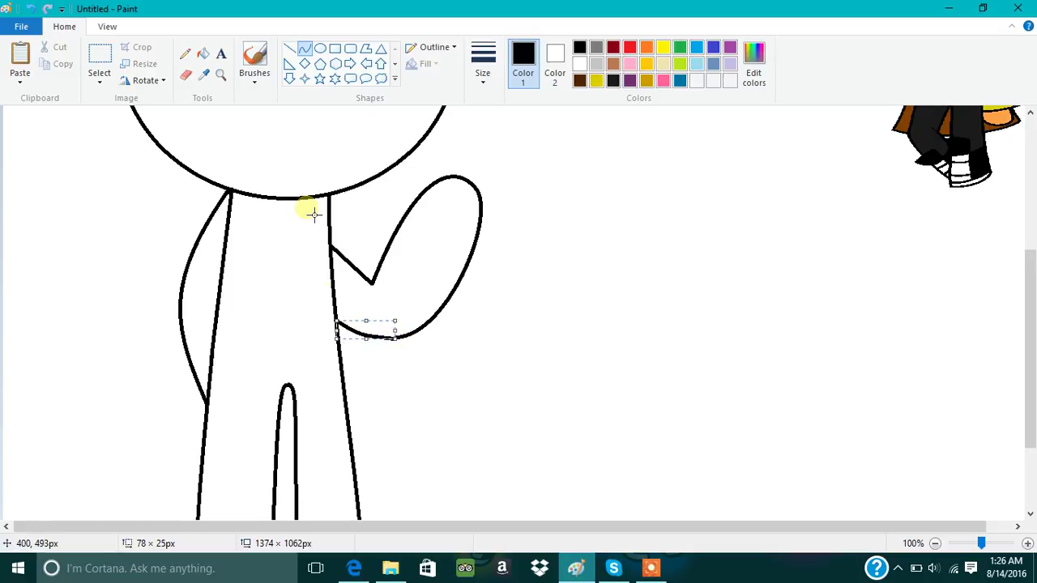
{"action": "left_click_drag", "start_coordinate": [338, 317], "coordinate": [335, 311]}
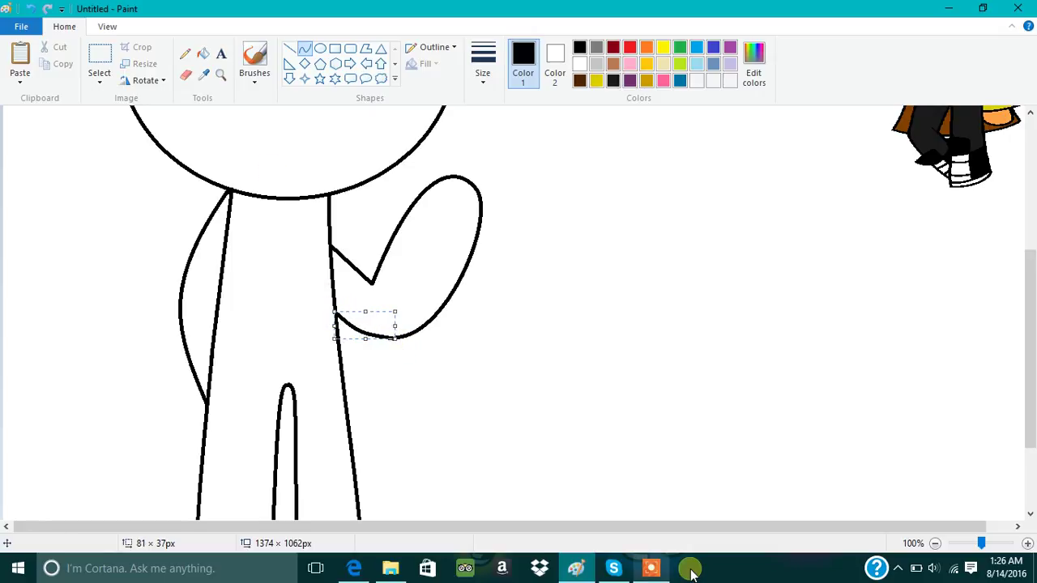
{"action": "left_click", "coordinate": [654, 569]}
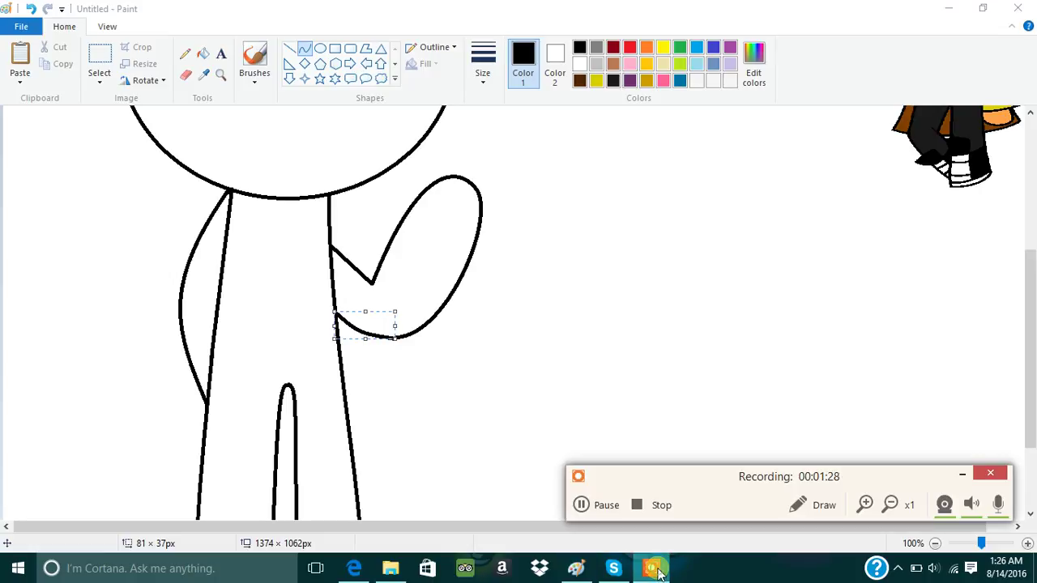
{"action": "left_click", "coordinate": [963, 474]}
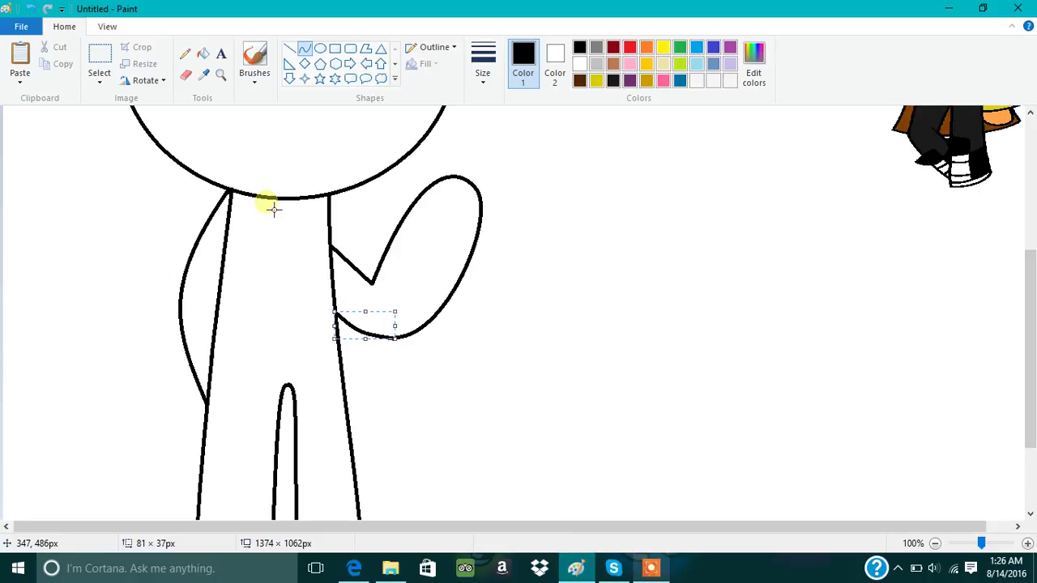
{"action": "left_click", "coordinate": [393, 248]}
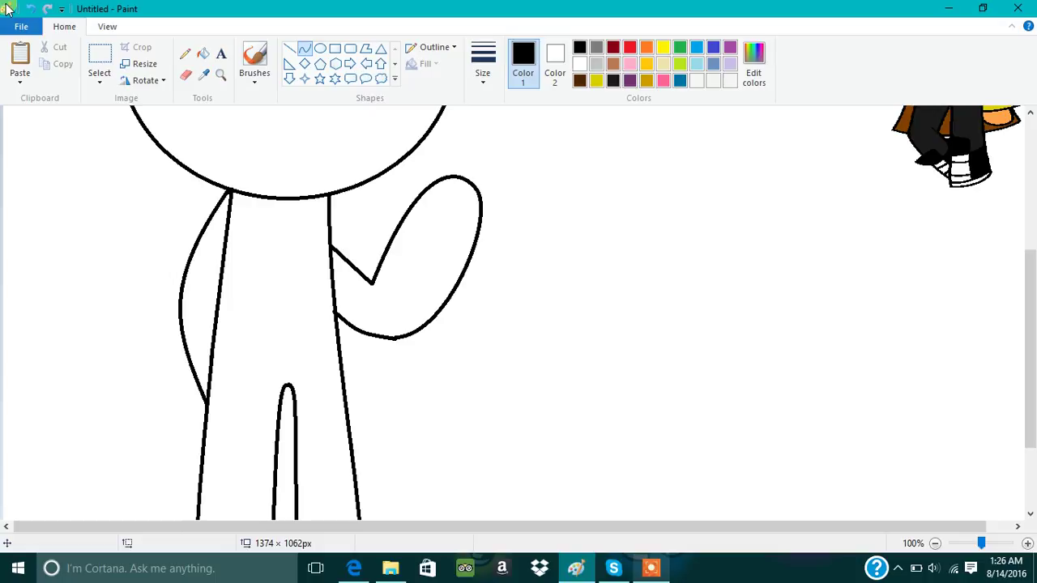
Step: Select the raised right arm with a freeform selection and move it slightly higher on the body
{"action": "left_click", "coordinate": [100, 53]}
{"action": "left_click_drag", "start_coordinate": [331, 199], "coordinate": [556, 350]}
{"action": "left_click", "coordinate": [99, 81]}
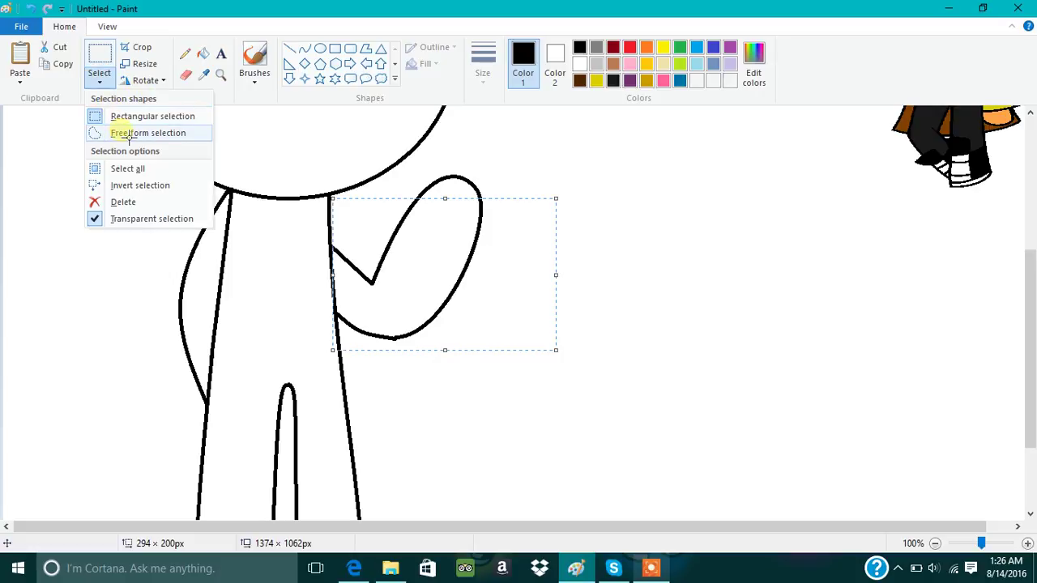
{"action": "left_click", "coordinate": [128, 134]}
{"action": "mouse_move", "coordinate": [361, 220]}
{"action": "left_mouse_down"}
{"action": "mouse_move", "coordinate": [461, 358]}
{"action": "mouse_move", "coordinate": [351, 352]}
{"action": "mouse_move", "coordinate": [336, 283]}
{"action": "mouse_move", "coordinate": [354, 222]}
{"action": "left_mouse_up"}
{"action": "left_click_drag", "start_coordinate": [416, 304], "coordinate": [411, 274]}
Step: Repair the body's right side with a straight line from the head down to just below the raised arm
{"action": "left_click", "coordinate": [291, 49]}
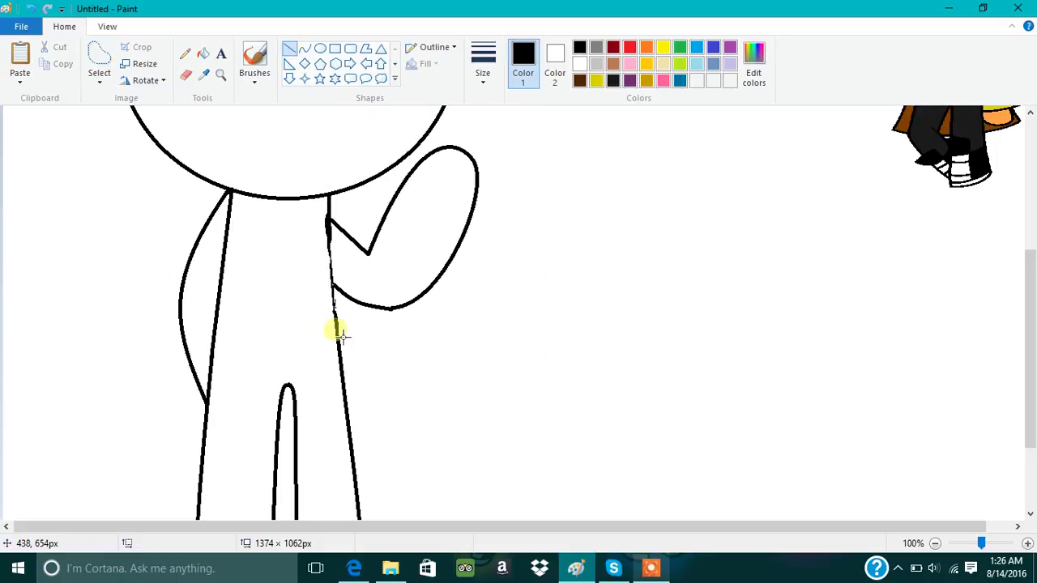
{"action": "left_click_drag", "start_coordinate": [334, 340], "coordinate": [334, 194]}
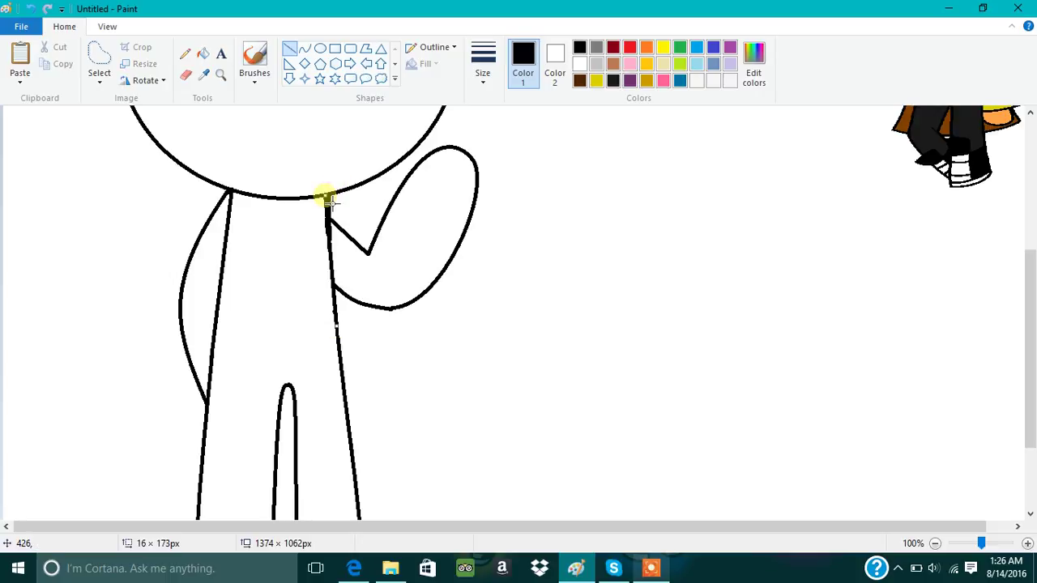
{"action": "left_click", "coordinate": [307, 332]}
Step: Draw an orange curved lock of hair from the head's upper right, ending in a point with a short inward stroke
{"action": "left_click", "coordinate": [305, 48]}
{"action": "scroll", "coordinate": [370, 163], "scroll_direction": "up", "scroll_amount": 3}
{"action": "scroll", "coordinate": [369, 162], "scroll_direction": "up", "scroll_amount": 3}
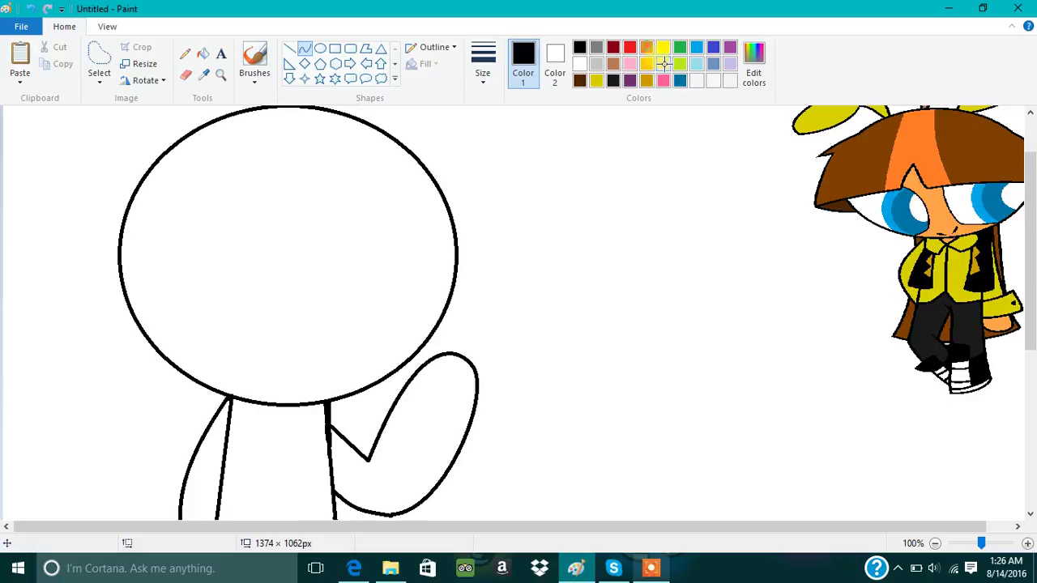
{"action": "left_click", "coordinate": [647, 49]}
{"action": "left_click_drag", "start_coordinate": [370, 129], "coordinate": [470, 181]}
{"action": "mouse_move", "coordinate": [394, 113]}
{"action": "left_mouse_down"}
{"action": "mouse_move", "coordinate": [456, 145]}
{"action": "mouse_move", "coordinate": [471, 185]}
{"action": "left_mouse_up"}
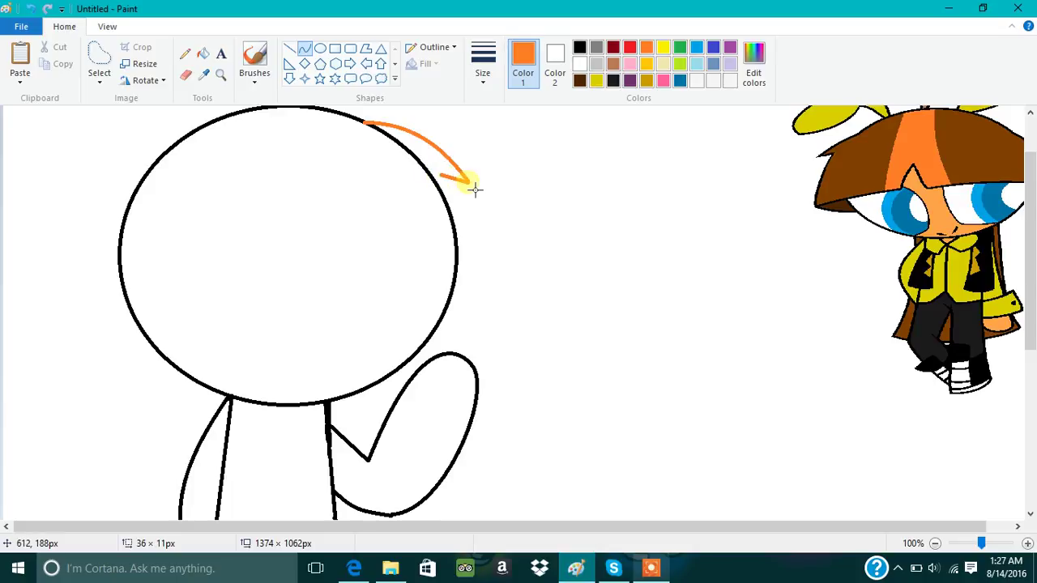
Step: Draw the hair's right outer edge as a curve from the lock's inward stroke down past the head's right side
{"action": "left_click_drag", "start_coordinate": [443, 176], "coordinate": [489, 297]}
{"action": "left_click_drag", "start_coordinate": [473, 232], "coordinate": [469, 203]}
{"action": "left_click", "coordinate": [491, 248]}
{"action": "left_click_drag", "start_coordinate": [491, 294], "coordinate": [497, 272]}
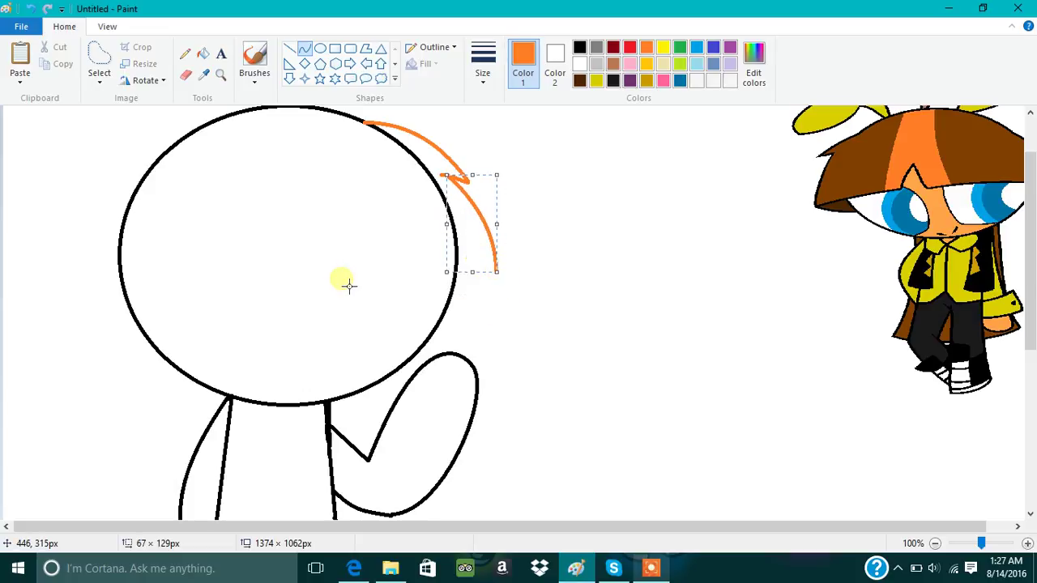
Step: Draw the right part of the fringe across the face and a pointed notch above the forehead
{"action": "left_click_drag", "start_coordinate": [354, 269], "coordinate": [470, 266]}
{"action": "mouse_move", "coordinate": [333, 215]}
{"action": "left_mouse_down"}
{"action": "mouse_move", "coordinate": [354, 269]}
{"action": "mouse_move", "coordinate": [352, 243]}
{"action": "left_mouse_up"}
{"action": "mouse_move", "coordinate": [315, 278]}
{"action": "left_mouse_down"}
{"action": "mouse_move", "coordinate": [333, 216]}
{"action": "mouse_move", "coordinate": [334, 248]}
{"action": "left_mouse_up"}
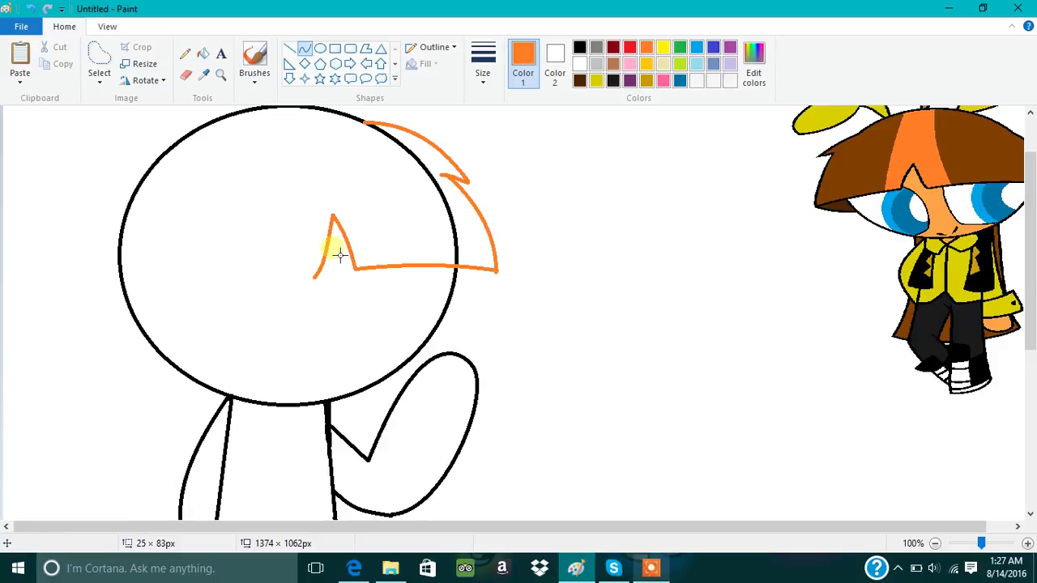
Step: Extend the fringe from the notch past the head's left side and curve the hair's outer edge up to the head
{"action": "left_click_drag", "start_coordinate": [106, 315], "coordinate": [317, 282]}
{"action": "left_click_drag", "start_coordinate": [132, 313], "coordinate": [136, 306]}
{"action": "left_click_drag", "start_coordinate": [253, 297], "coordinate": [270, 281]}
{"action": "left_click_drag", "start_coordinate": [106, 315], "coordinate": [92, 316]}
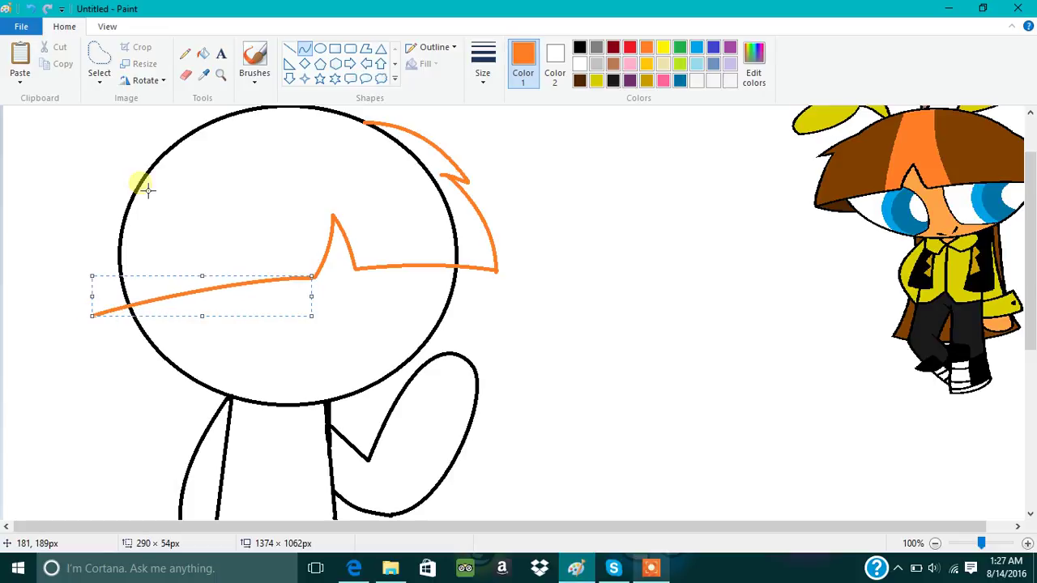
{"action": "left_click_drag", "start_coordinate": [147, 188], "coordinate": [81, 290]}
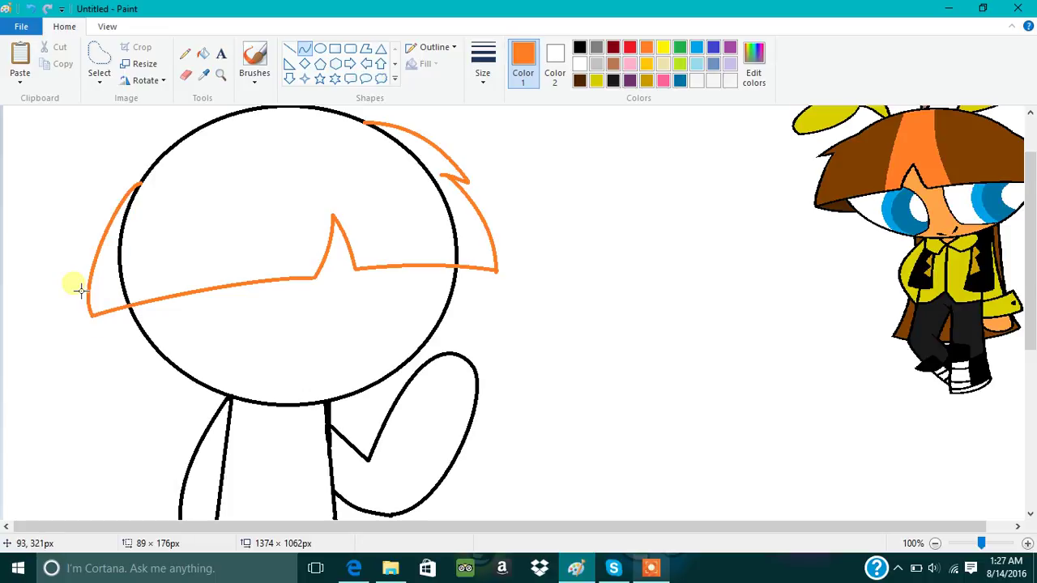
Step: Remove the black head outline segments inside the hair on both sides by filling them with white
{"action": "left_click", "coordinate": [203, 53]}
{"action": "right_click", "coordinate": [121, 278]}
{"action": "right_click", "coordinate": [454, 223]}
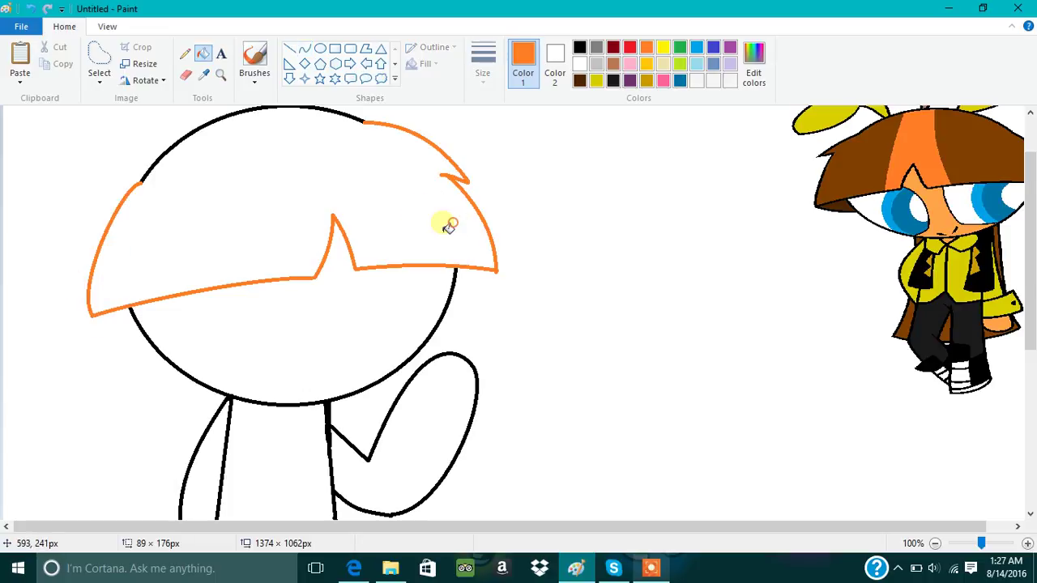
Step: Draw a short orange curve from the hair's lower right tip back to the side of the face
{"action": "left_click", "coordinate": [306, 49]}
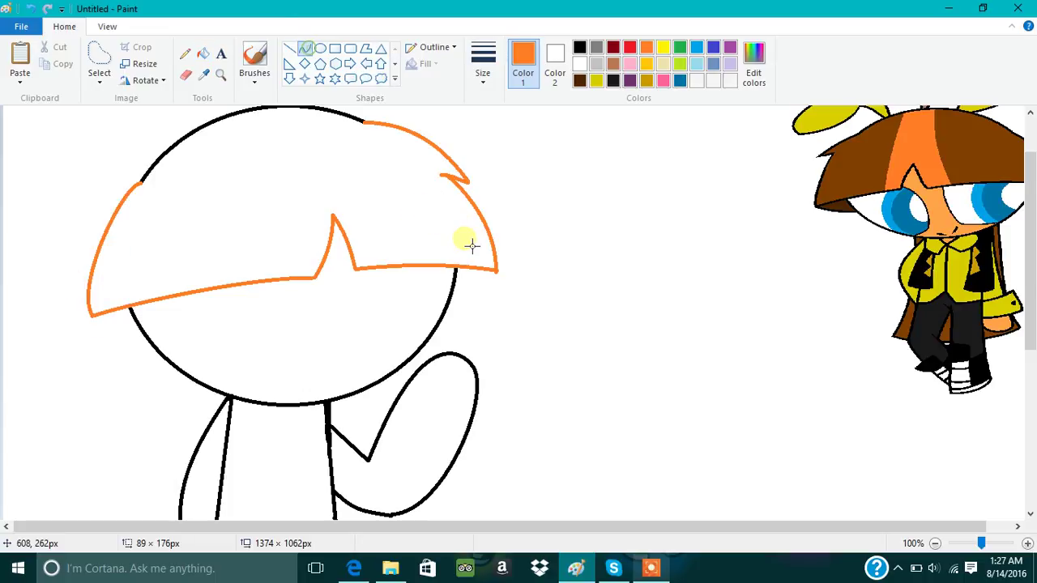
{"action": "left_click_drag", "start_coordinate": [498, 272], "coordinate": [507, 296]}
{"action": "left_click", "coordinate": [516, 259]}
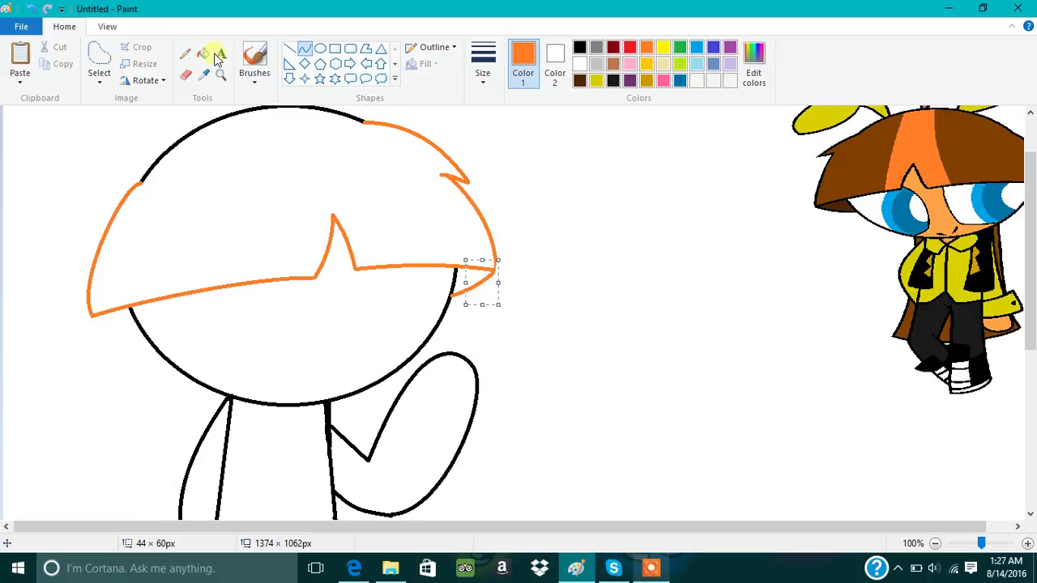
Step: Recolor the orange hair outline black with the fill tool and switch back to the Curve tool
{"action": "left_click", "coordinate": [202, 53]}
{"action": "left_click", "coordinate": [580, 47]}
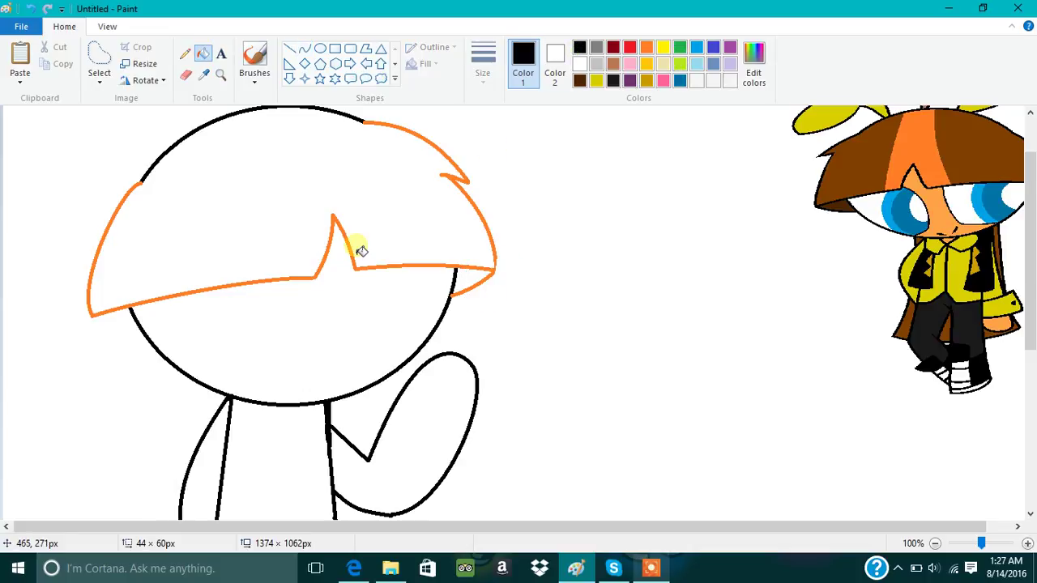
{"action": "left_click", "coordinate": [361, 251]}
{"action": "key", "text": "ctrl+z"}
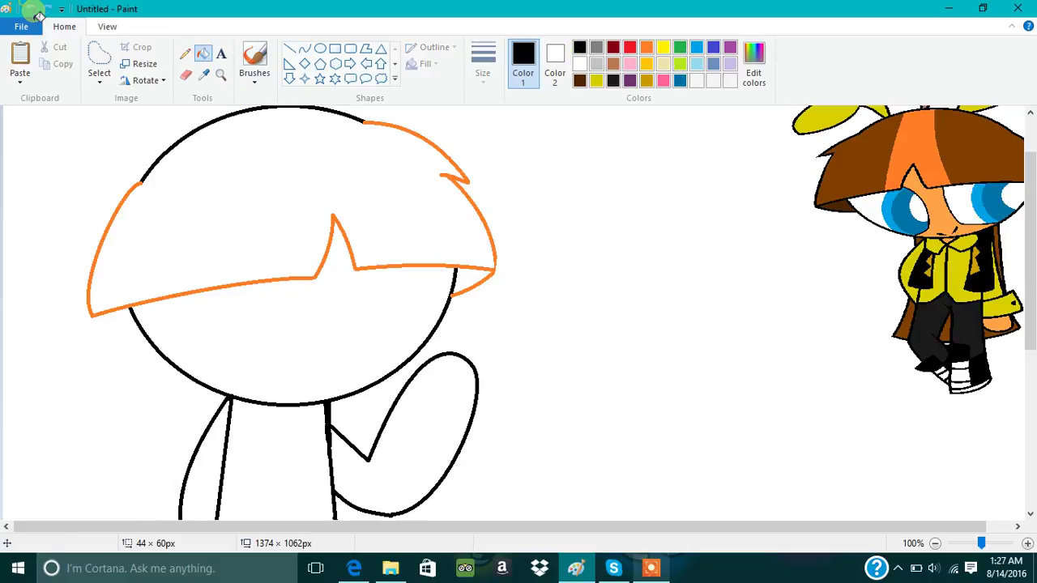
{"action": "left_click", "coordinate": [150, 179]}
{"action": "left_click", "coordinate": [304, 49]}
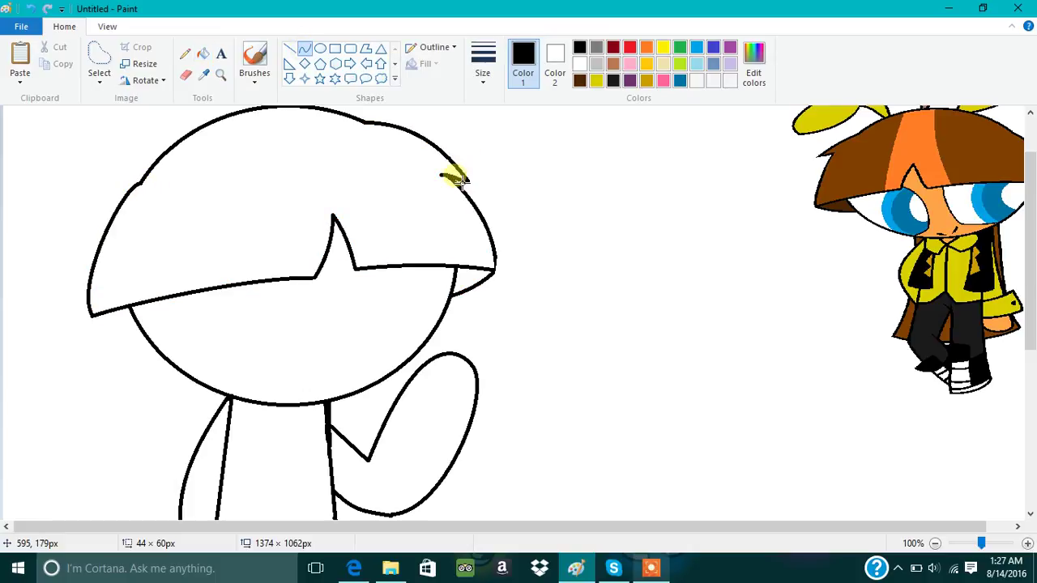
Step: Clean up the spike on the hair's right side and the left edge of the fringe notch by covering excess line with white curves
{"action": "left_click_drag", "start_coordinate": [463, 178], "coordinate": [414, 195]}
{"action": "right_click", "coordinate": [451, 175]}
{"action": "right_click", "coordinate": [433, 179]}
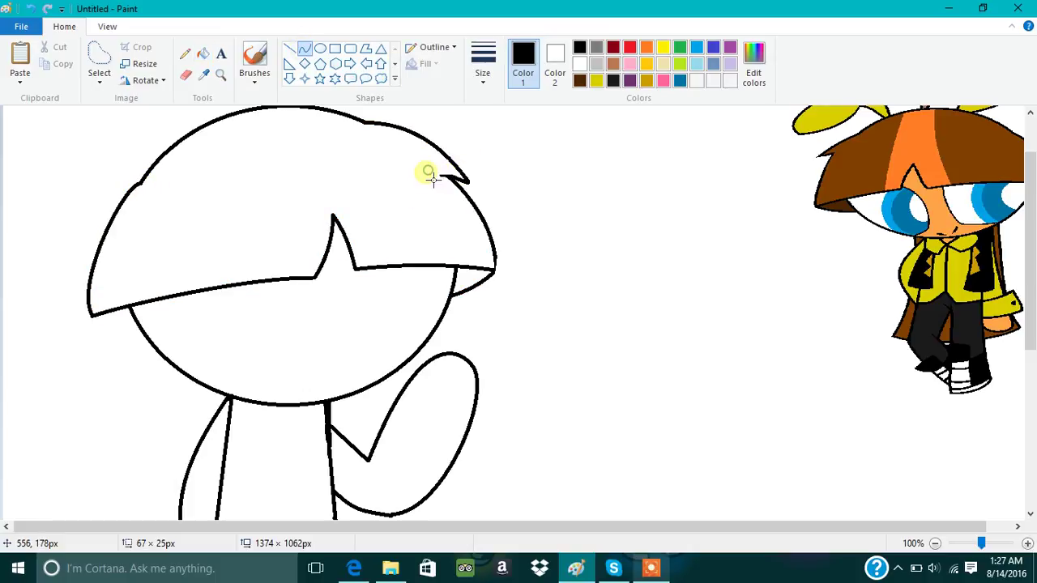
{"action": "left_click", "coordinate": [489, 208]}
{"action": "left_click_drag", "start_coordinate": [469, 191], "coordinate": [491, 197]}
{"action": "right_click", "coordinate": [479, 188]}
{"action": "right_click", "coordinate": [485, 194]}
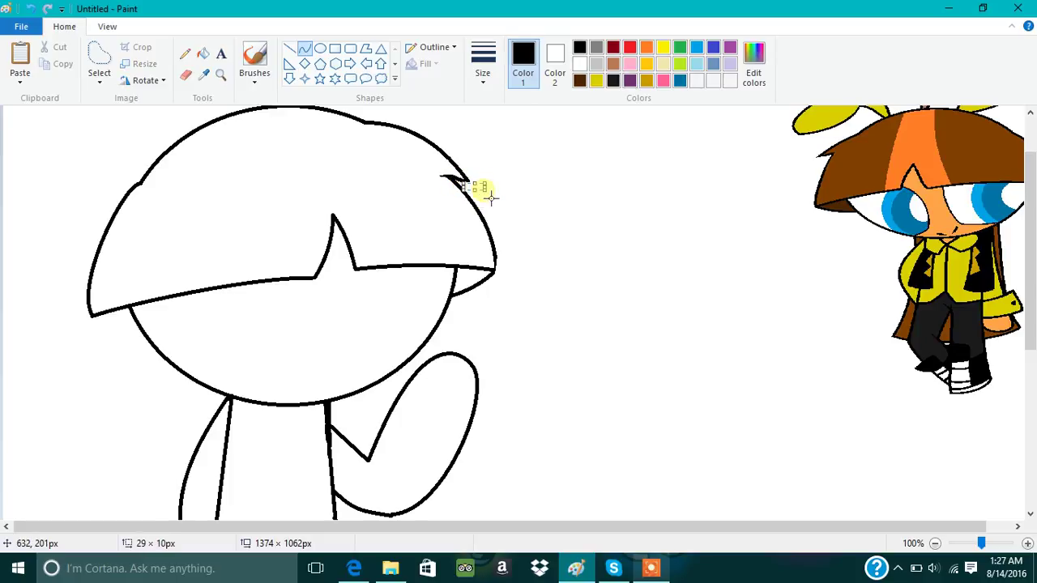
{"action": "left_click_drag", "start_coordinate": [319, 281], "coordinate": [344, 217]}
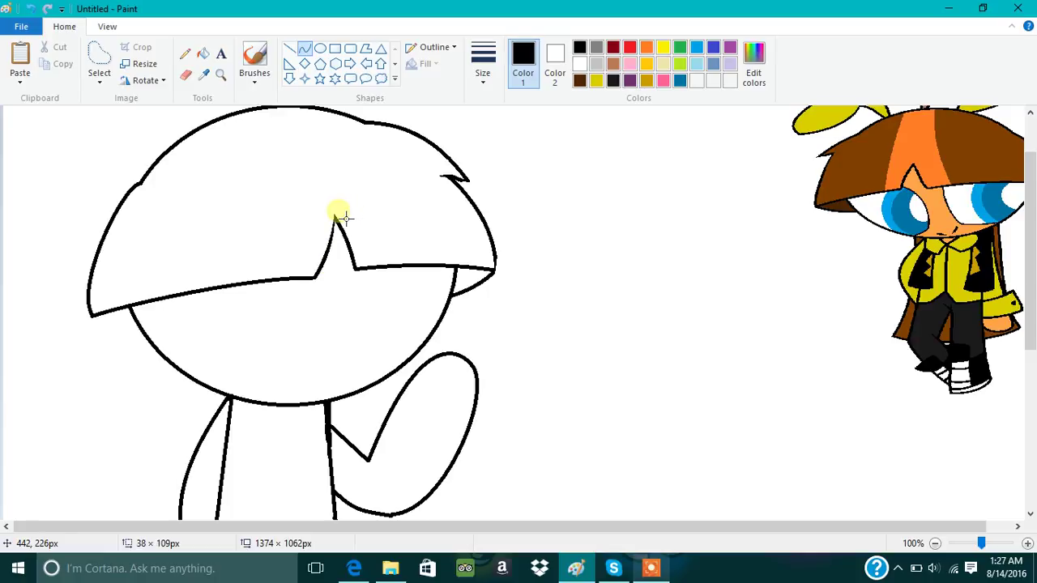
Step: Switch to the Edge browser, pause the playing speedpaint video and open the recommended video "The Sister Location [FNaF Speedpaint]"
{"action": "left_click", "coordinate": [354, 568]}
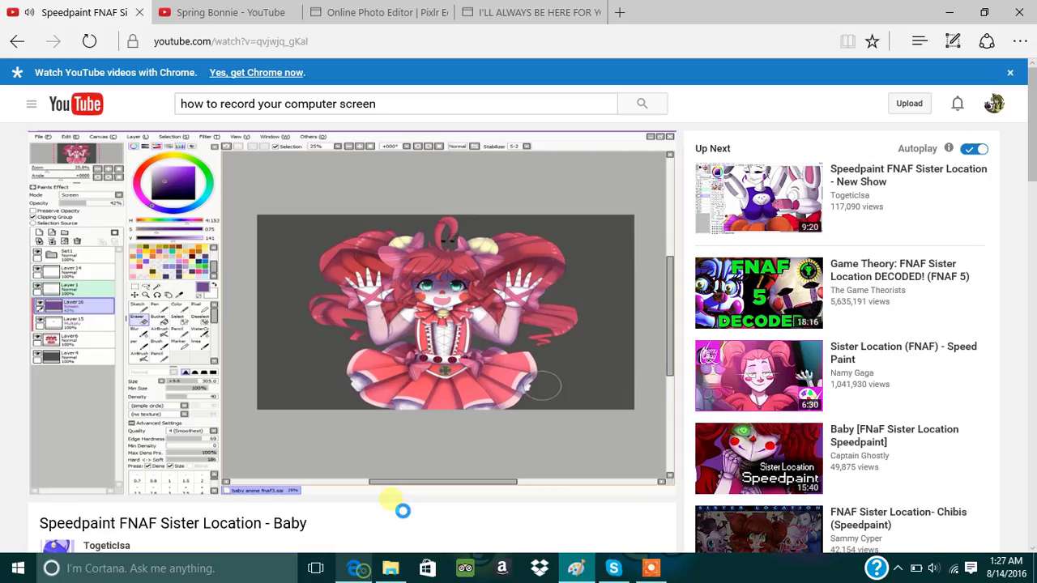
{"action": "left_click", "coordinate": [456, 370]}
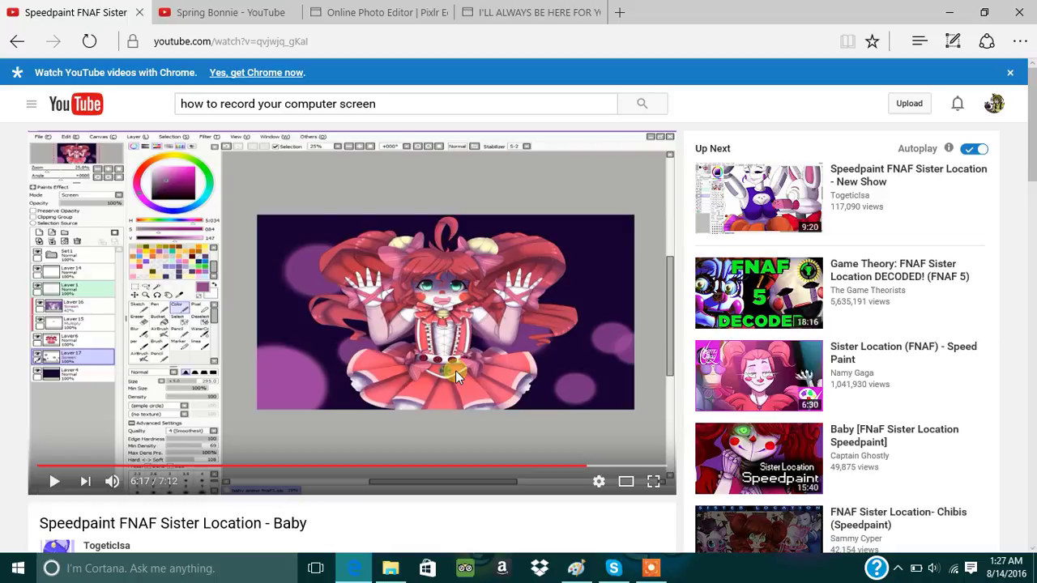
{"action": "scroll", "coordinate": [455, 370], "scroll_direction": "down", "scroll_amount": 5}
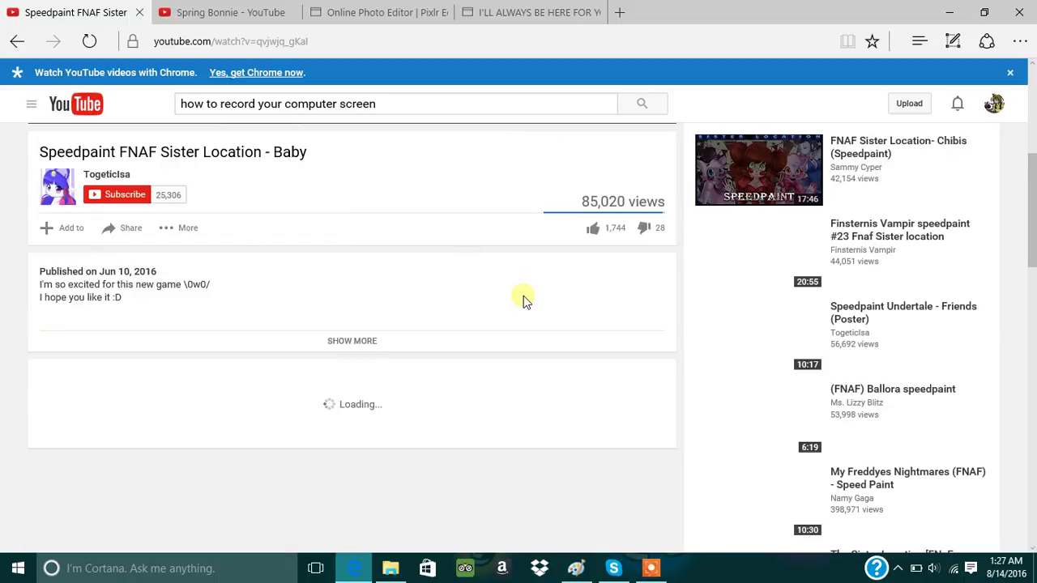
{"action": "scroll", "coordinate": [519, 278], "scroll_direction": "down", "scroll_amount": 2}
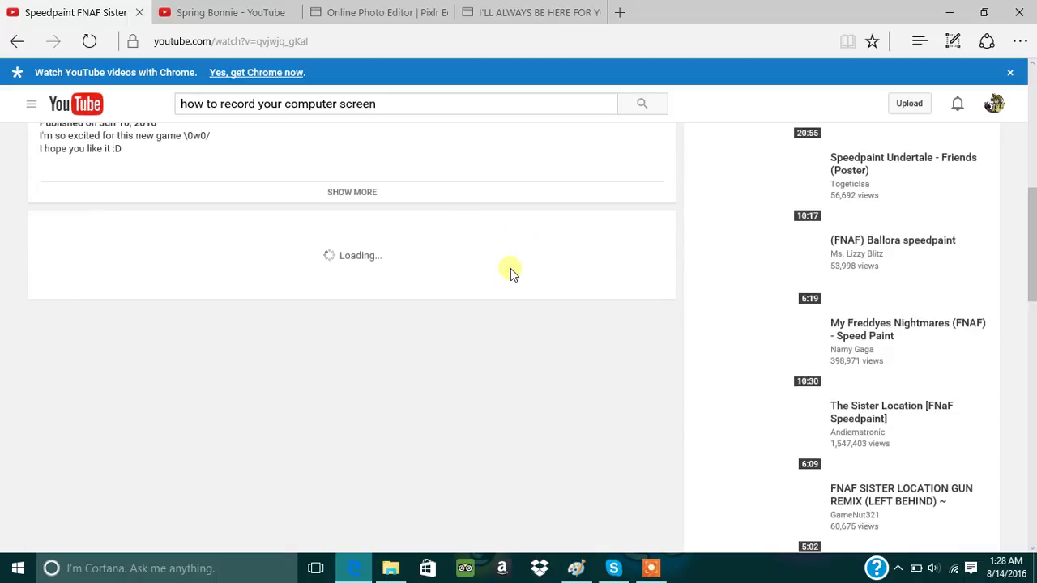
{"action": "scroll", "coordinate": [510, 268], "scroll_direction": "down", "scroll_amount": 3}
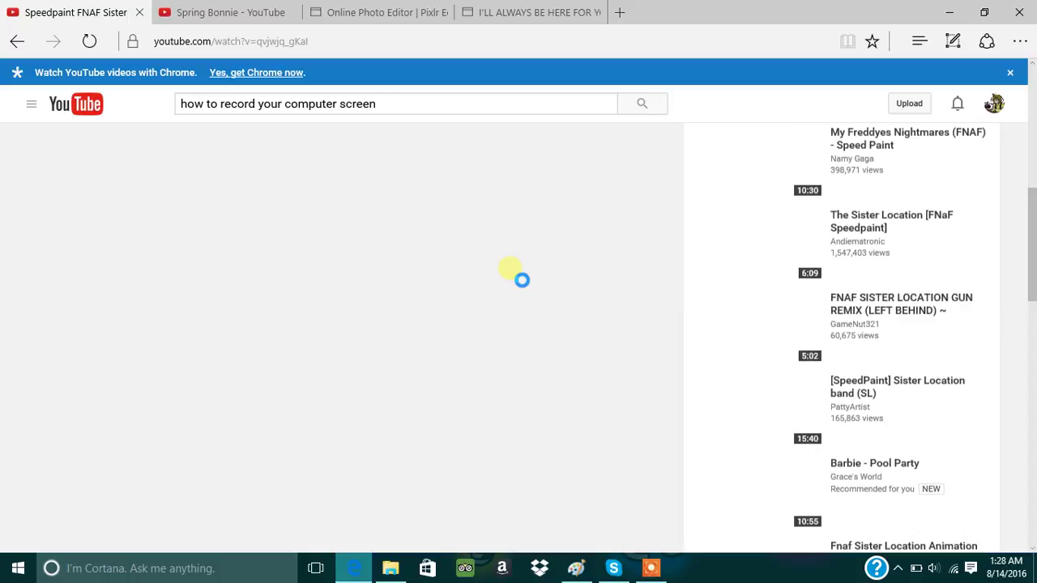
{"action": "scroll", "coordinate": [509, 268], "scroll_direction": "down", "scroll_amount": 5}
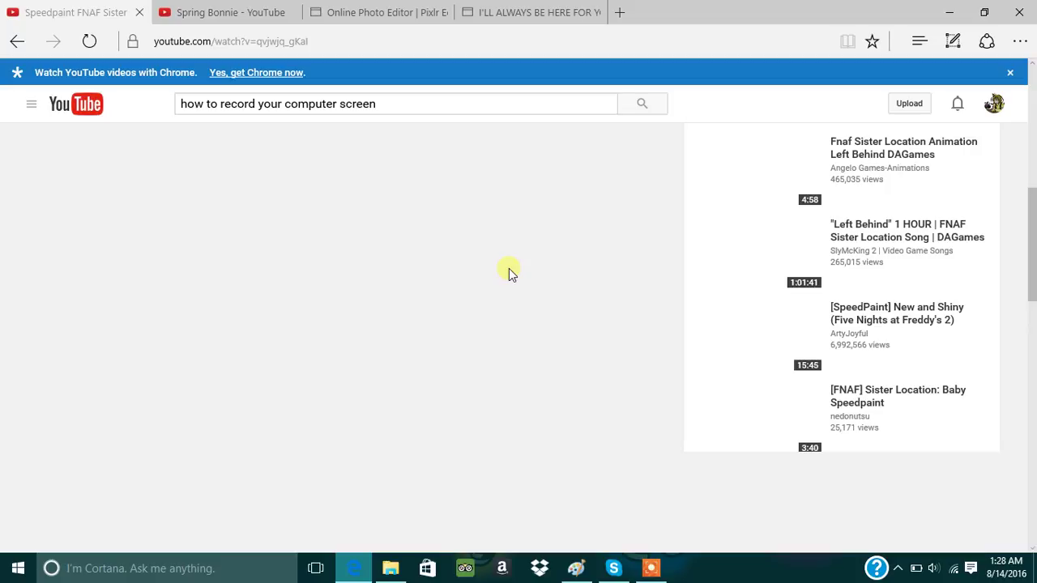
{"action": "scroll", "coordinate": [512, 335], "scroll_direction": "up", "scroll_amount": 1}
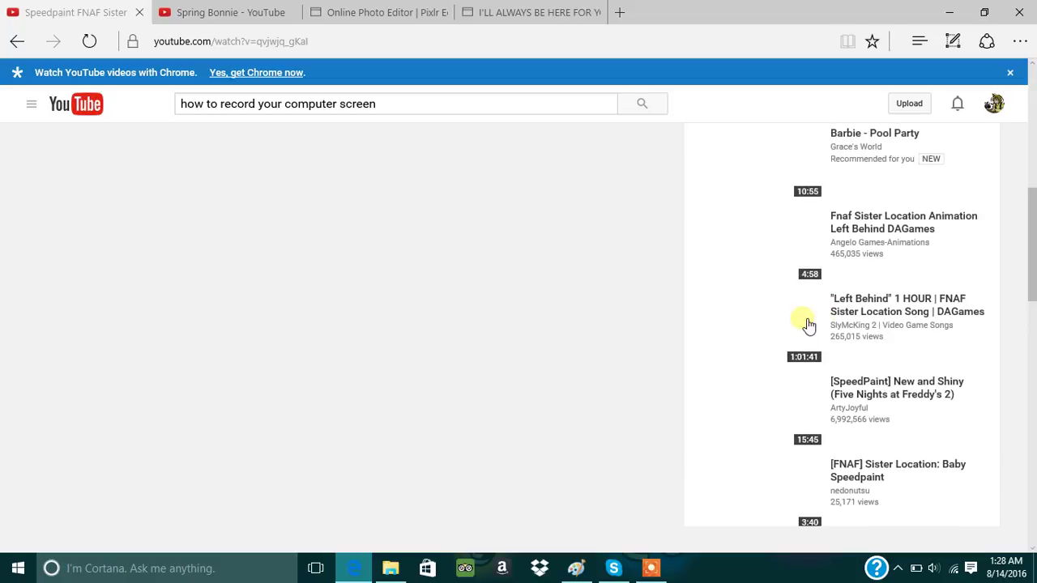
{"action": "scroll", "coordinate": [452, 283], "scroll_direction": "up", "scroll_amount": 3}
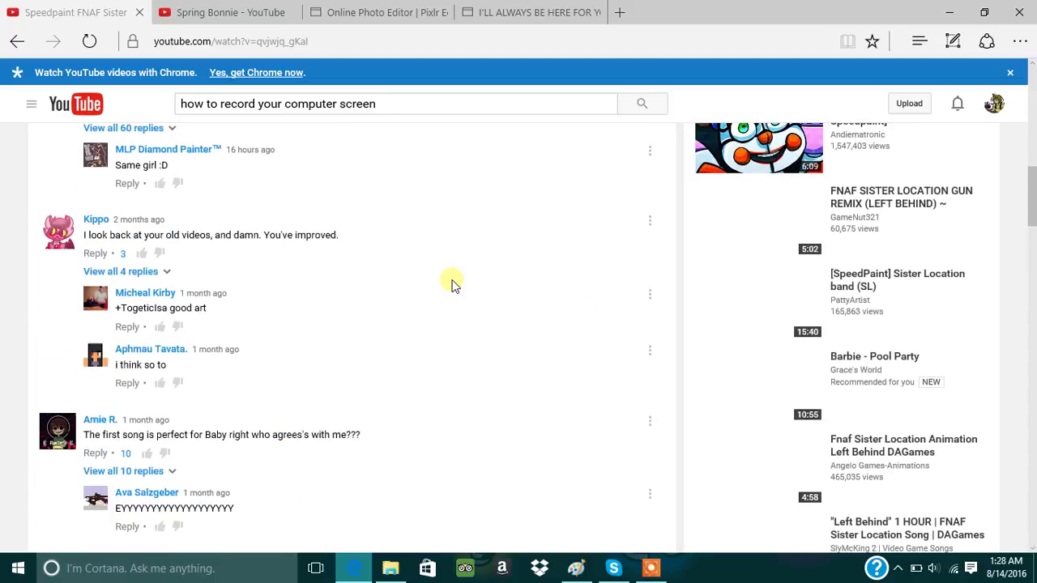
{"action": "scroll", "coordinate": [452, 283], "scroll_direction": "up", "scroll_amount": 1}
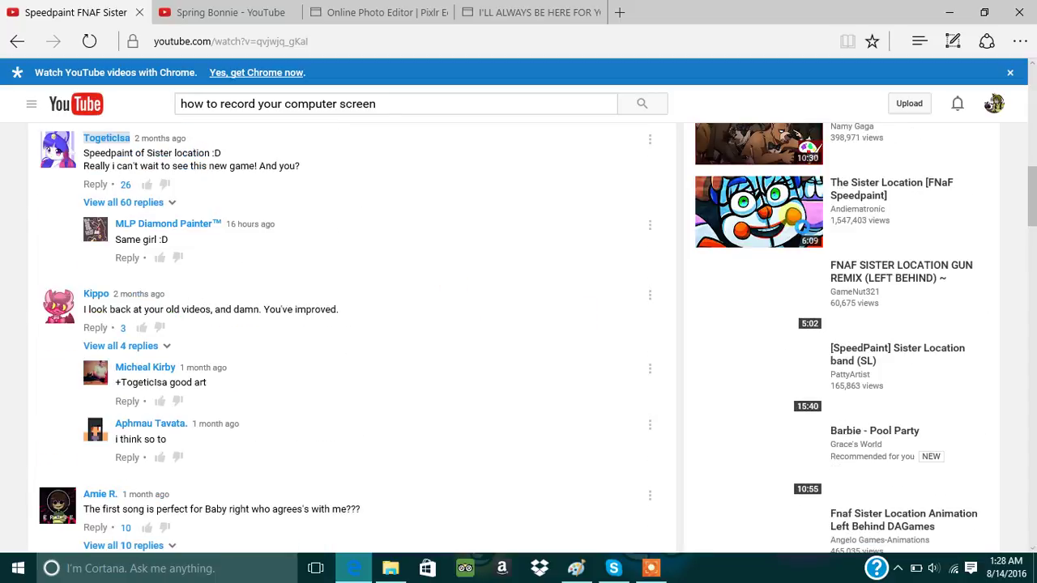
{"action": "left_click", "coordinate": [755, 217]}
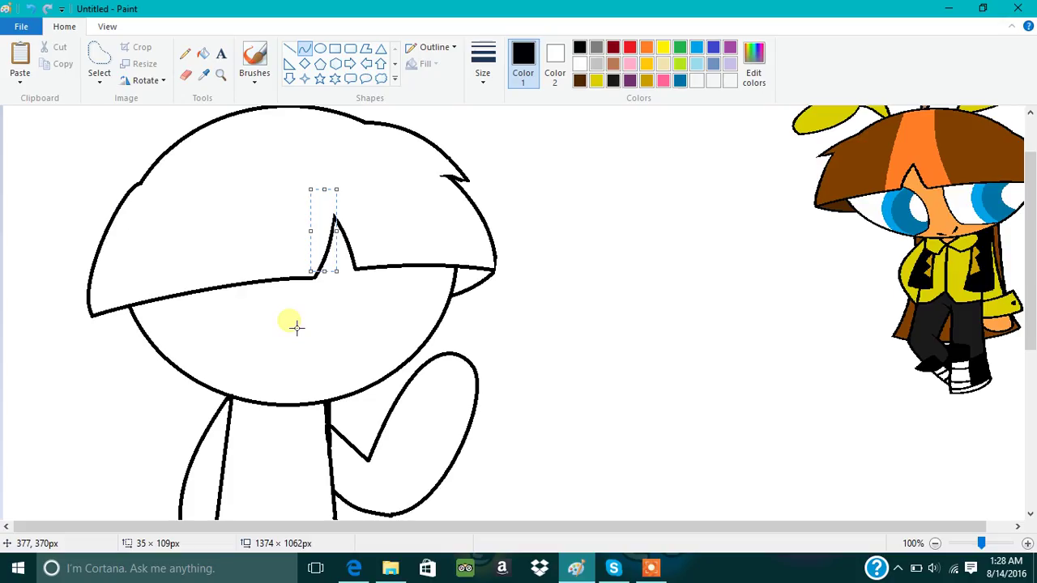
{"action": "left_click", "coordinate": [651, 568]}
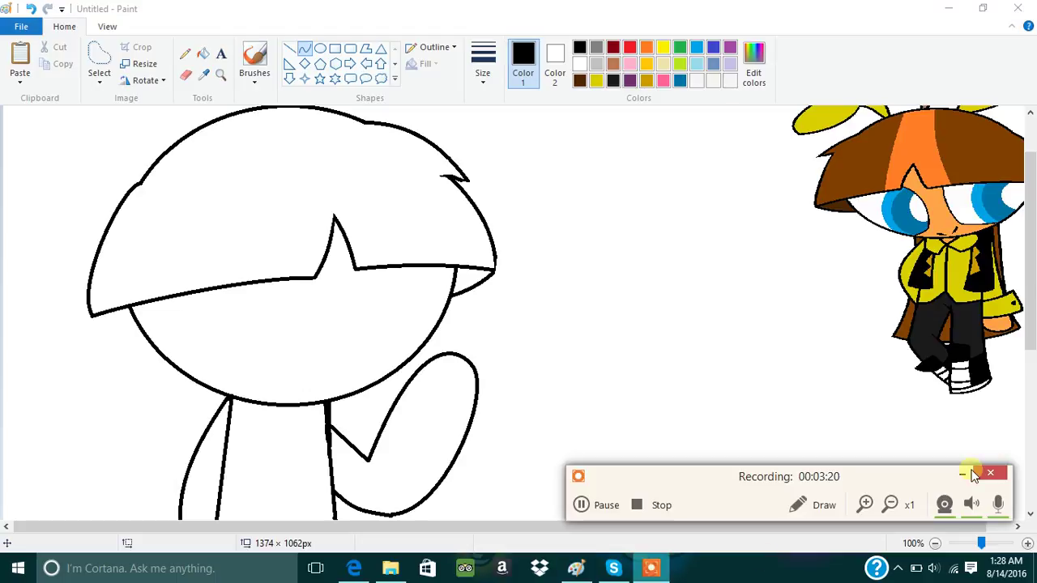
{"action": "left_click", "coordinate": [959, 475]}
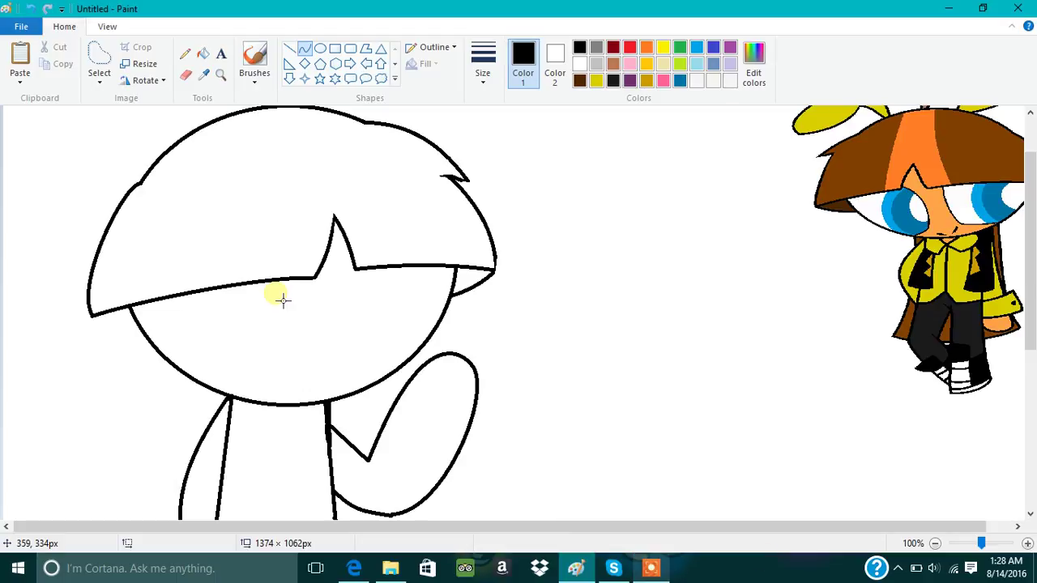
Step: Draw thin curves for the inner edges of both eyes, running from the fringe down to the lower face outline
{"action": "left_click_drag", "start_coordinate": [301, 280], "coordinate": [304, 366]}
{"action": "left_click_drag", "start_coordinate": [304, 337], "coordinate": [314, 338]}
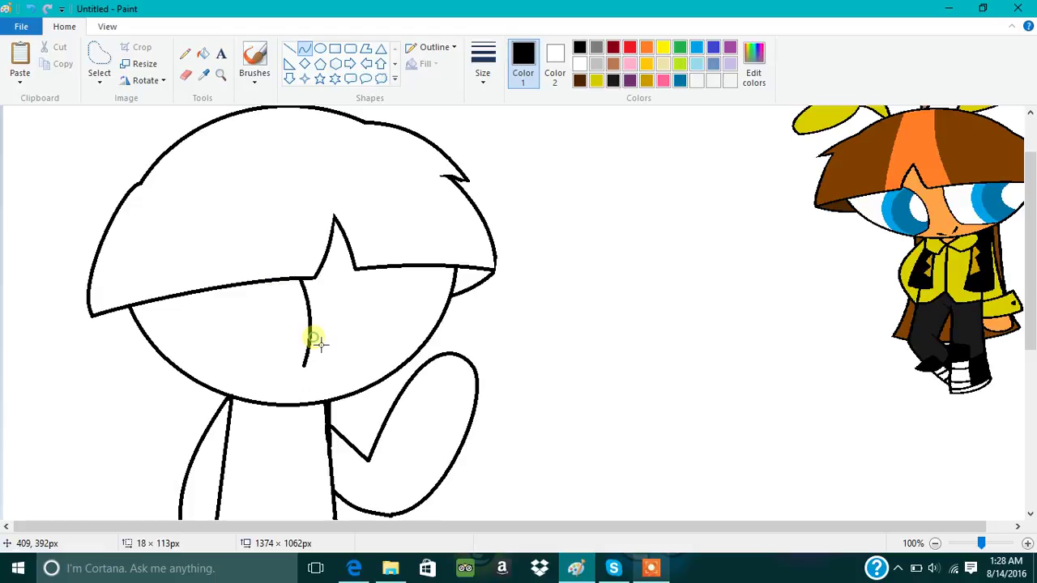
{"action": "left_click", "coordinate": [320, 344]}
{"action": "left_click", "coordinate": [240, 399]}
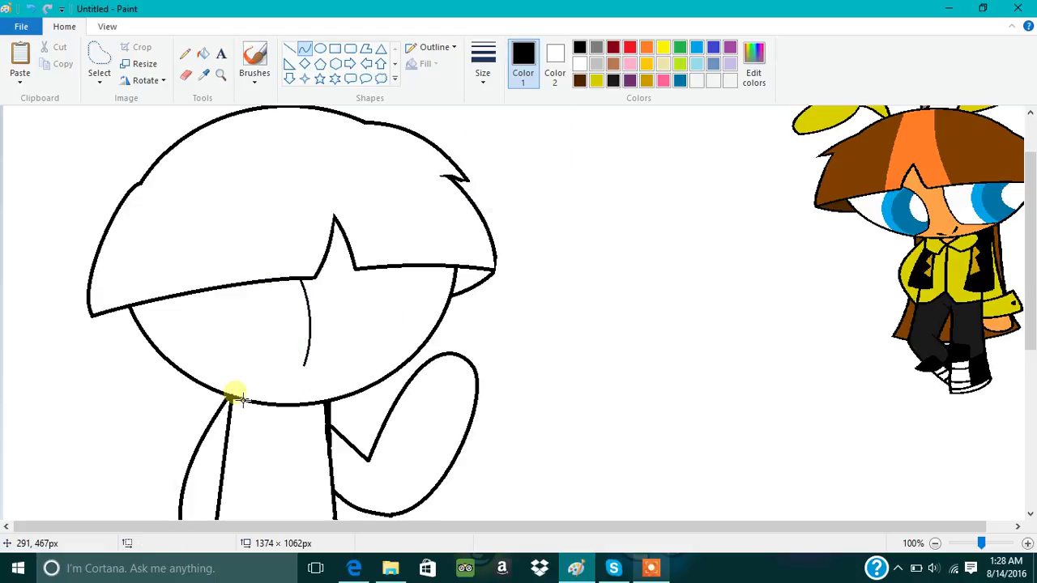
{"action": "left_click_drag", "start_coordinate": [292, 388], "coordinate": [303, 387]}
{"action": "left_click", "coordinate": [303, 387]}
{"action": "mouse_move", "coordinate": [367, 270]}
{"action": "left_mouse_down"}
{"action": "mouse_move", "coordinate": [370, 371]}
{"action": "mouse_move", "coordinate": [359, 363]}
{"action": "mouse_move", "coordinate": [362, 299]}
{"action": "mouse_move", "coordinate": [367, 347]}
{"action": "mouse_move", "coordinate": [392, 377]}
{"action": "mouse_move", "coordinate": [369, 371]}
{"action": "left_mouse_up"}
{"action": "left_click", "coordinate": [368, 349]}
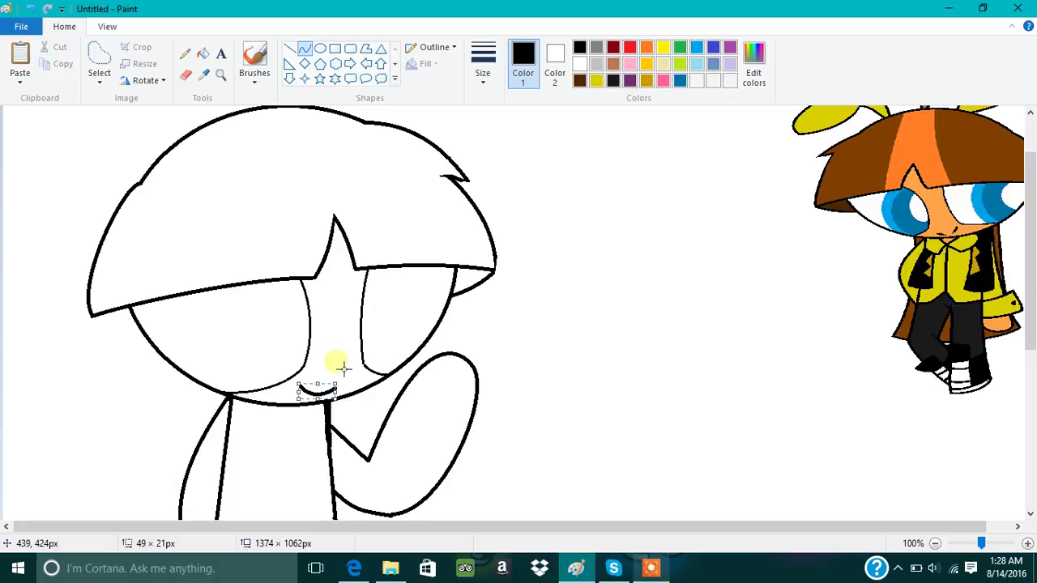
Step: Erase the middle of the small mouth curve with white curves to leave two short marks, and choose a thinner line size
{"action": "left_click", "coordinate": [302, 384]}
{"action": "mouse_move", "coordinate": [308, 386]}
{"action": "left_mouse_down"}
{"action": "mouse_move", "coordinate": [320, 408]}
{"action": "mouse_move", "coordinate": [310, 397]}
{"action": "left_mouse_up"}
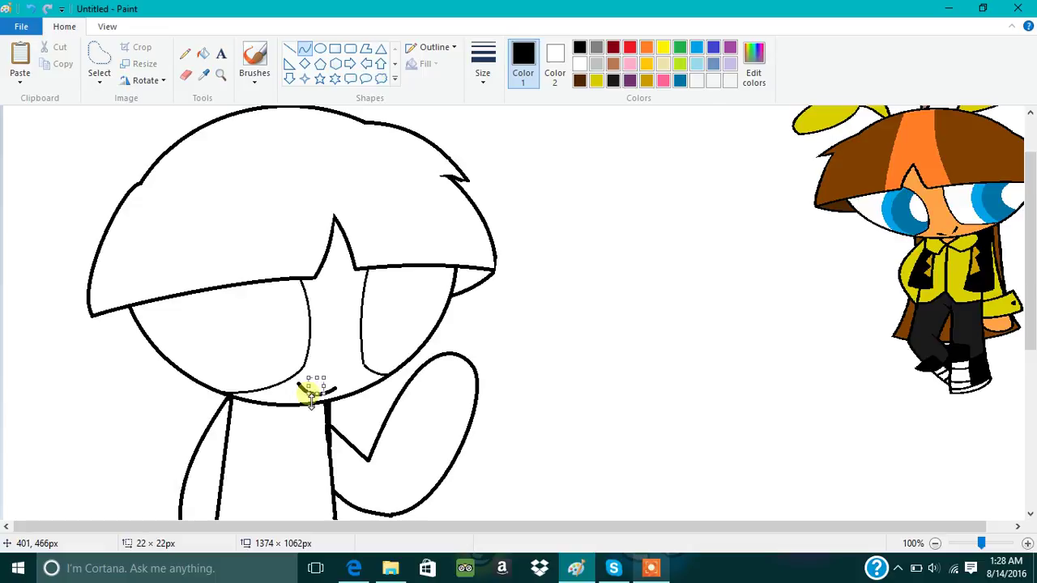
{"action": "mouse_move", "coordinate": [312, 397]}
{"action": "left_mouse_down"}
{"action": "mouse_move", "coordinate": [306, 371]}
{"action": "mouse_move", "coordinate": [322, 388]}
{"action": "left_mouse_up"}
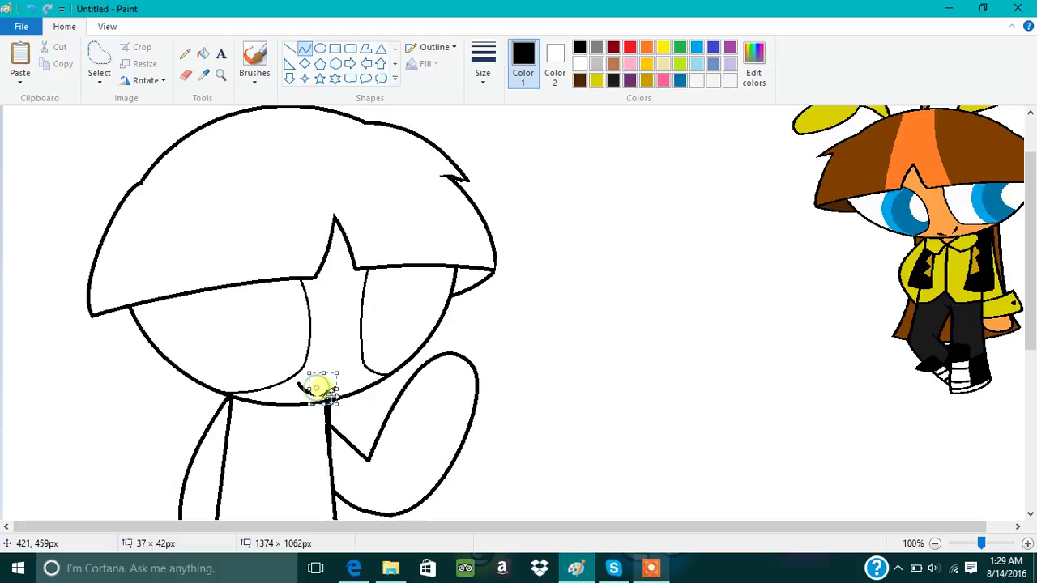
{"action": "left_click", "coordinate": [348, 403]}
{"action": "left_click", "coordinate": [483, 64]}
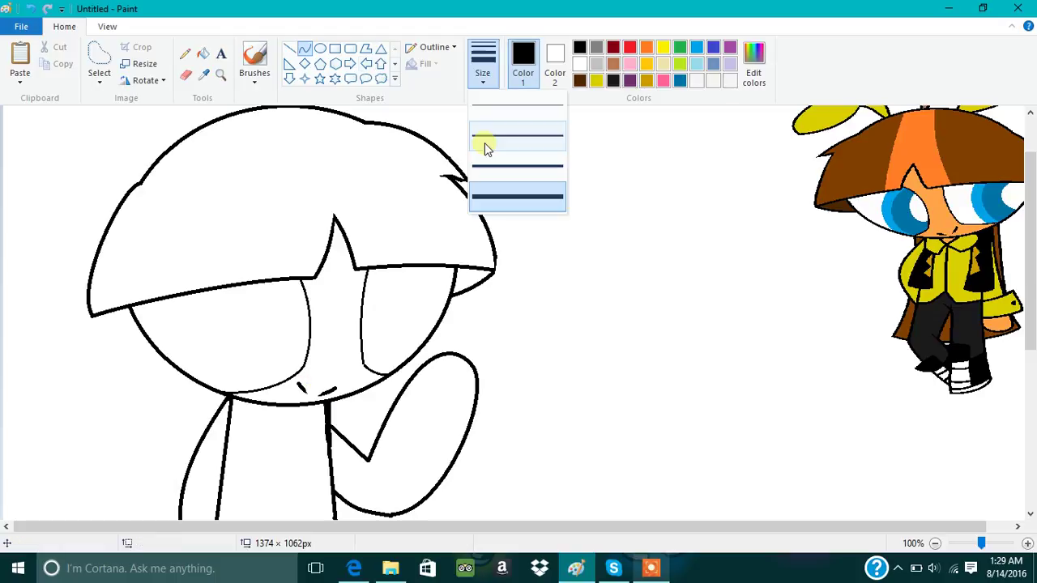
{"action": "left_click", "coordinate": [487, 149]}
{"action": "scroll", "coordinate": [251, 123], "scroll_direction": "up", "scroll_amount": 1}
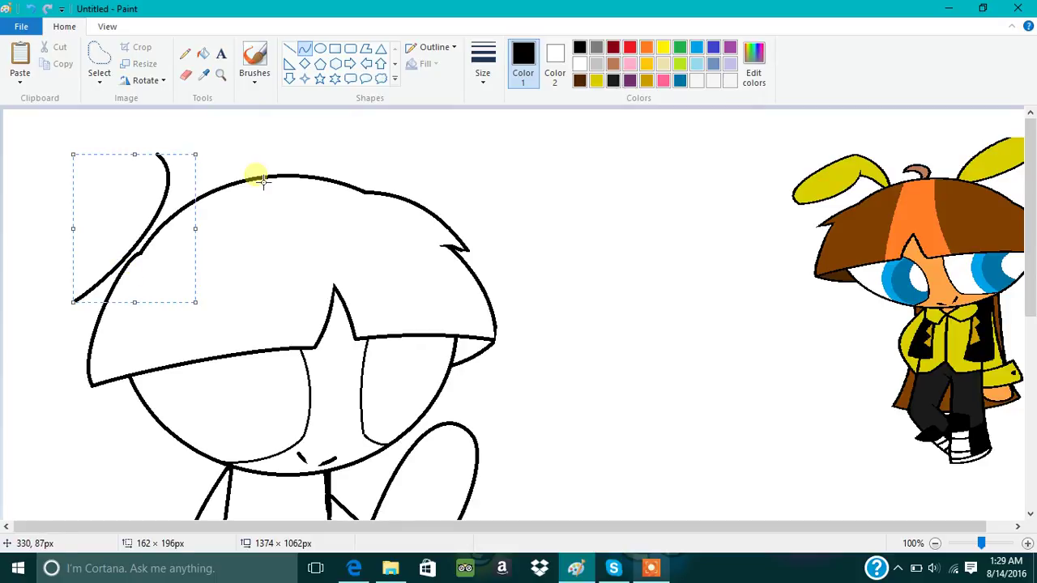
{"action": "left_click", "coordinate": [252, 183]}
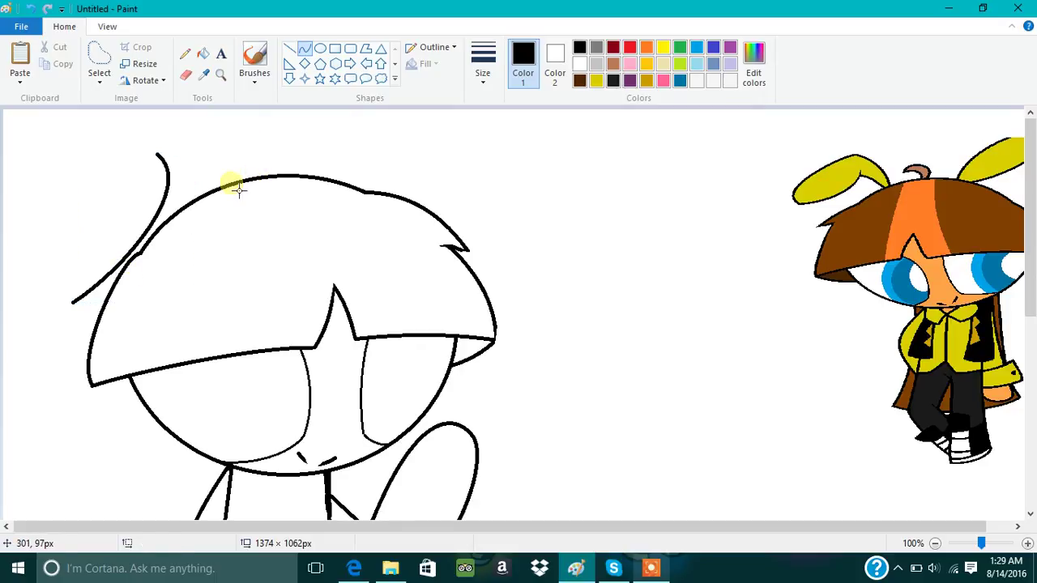
{"action": "left_click_drag", "start_coordinate": [239, 190], "coordinate": [230, 172]}
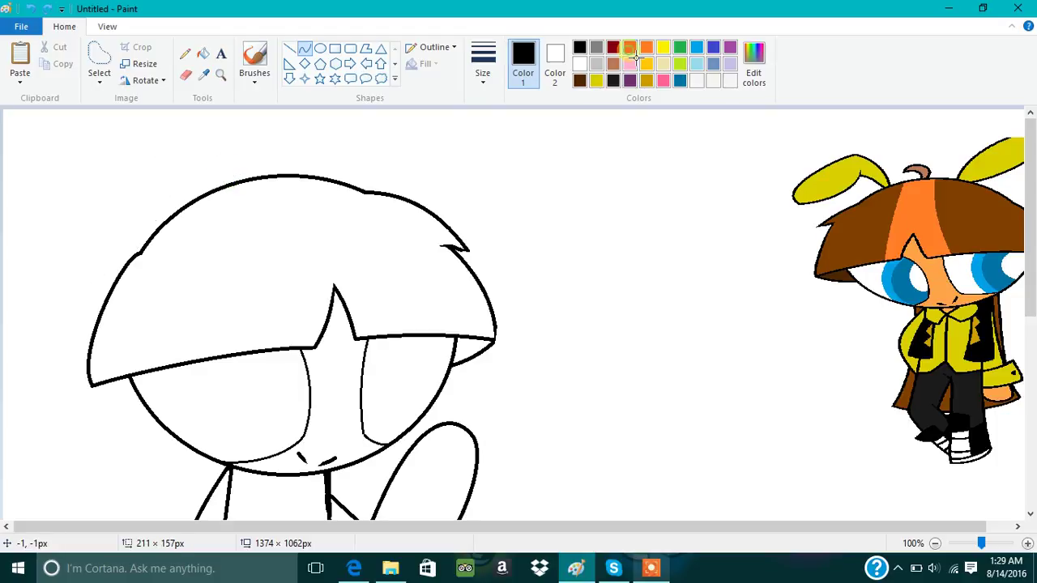
Step: Draw a large drooping ear in red curves over the left side of the hair, ending at the hair's top edge
{"action": "left_click", "coordinate": [629, 48]}
{"action": "left_click_drag", "start_coordinate": [187, 159], "coordinate": [195, 259]}
{"action": "left_click", "coordinate": [261, 169]}
{"action": "left_click_drag", "start_coordinate": [117, 138], "coordinate": [121, 124]}
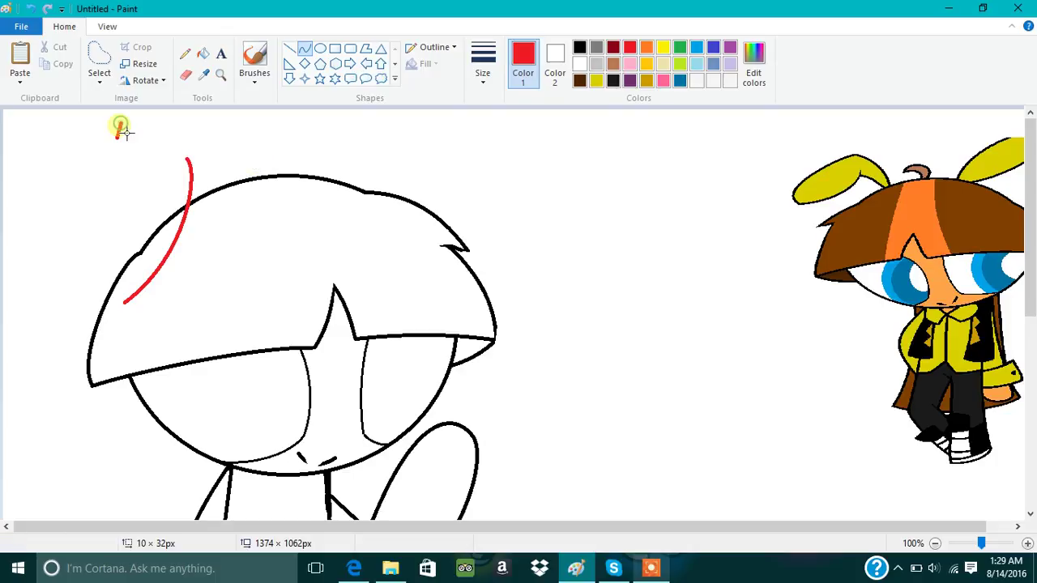
{"action": "left_click_drag", "start_coordinate": [221, 188], "coordinate": [165, 98]}
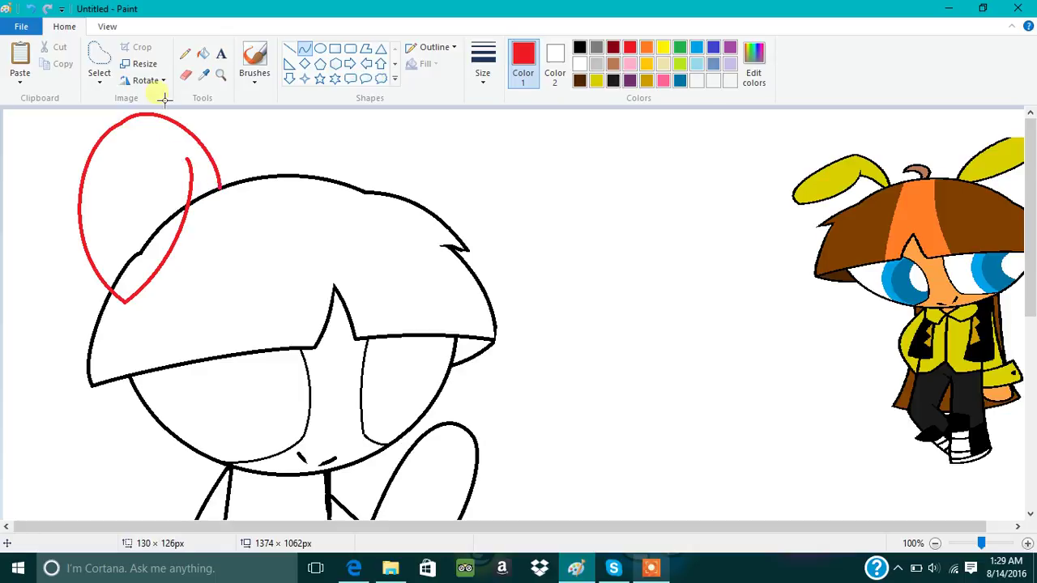
Step: Draw the upper edge of the right ear as a red curve rising from the top of the hair toward the upper right
{"action": "left_click_drag", "start_coordinate": [337, 179], "coordinate": [484, 111]}
{"action": "left_click_drag", "start_coordinate": [398, 144], "coordinate": [401, 119]}
{"action": "left_click", "coordinate": [423, 207]}
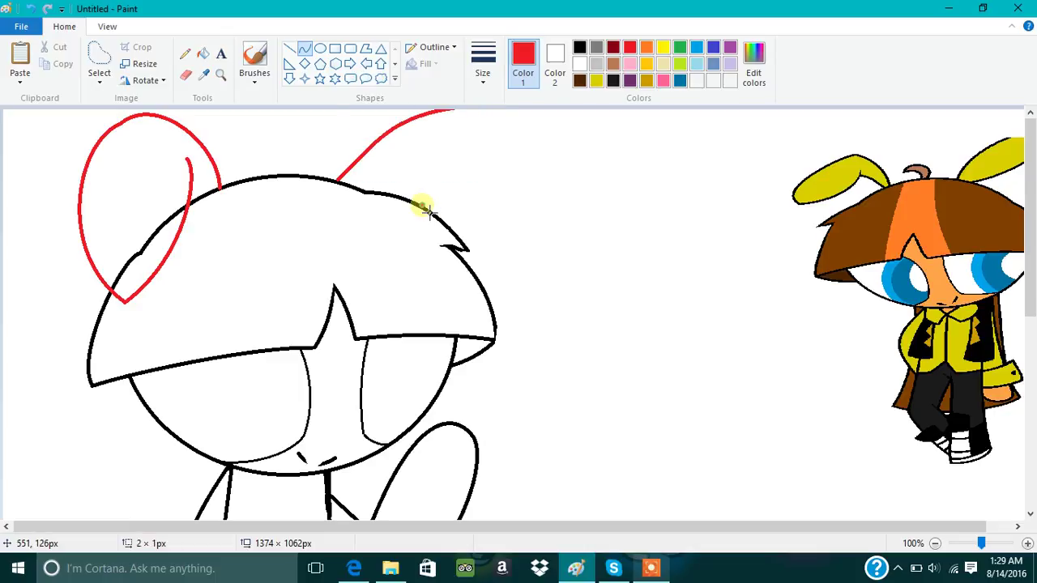
{"action": "left_click_drag", "start_coordinate": [360, 191], "coordinate": [550, 91]}
{"action": "left_click_drag", "start_coordinate": [390, 219], "coordinate": [623, 147]}
{"action": "left_click", "coordinate": [31, 9]}
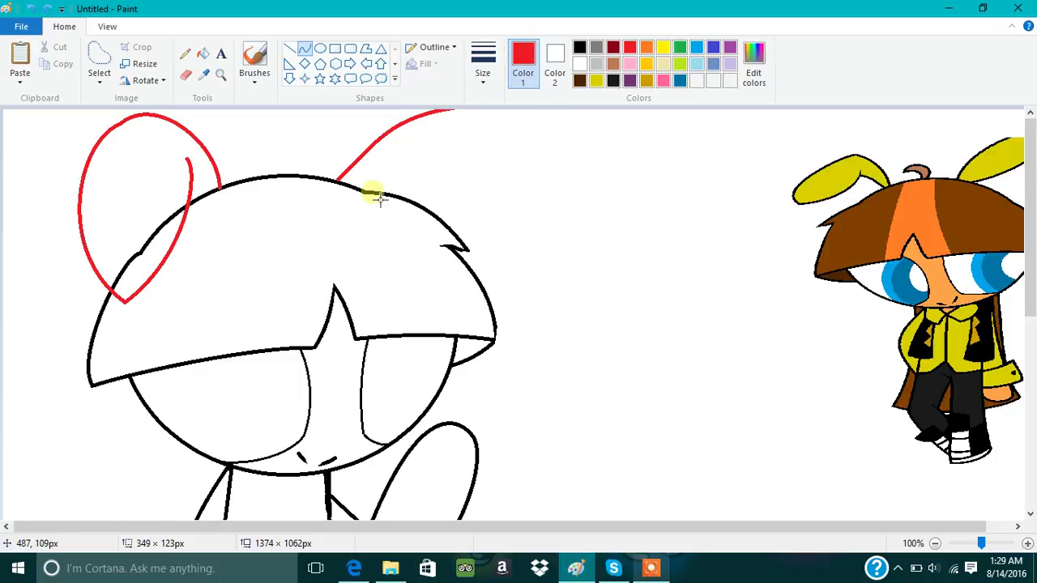
Step: Draw the lower edge of the right ear as a red curve from the bump on top of the hair up to the right
{"action": "left_click_drag", "start_coordinate": [363, 191], "coordinate": [555, 61]}
{"action": "left_click_drag", "start_coordinate": [421, 183], "coordinate": [438, 192]}
{"action": "left_click_drag", "start_coordinate": [592, 125], "coordinate": [634, 118]}
Step: Remove the hair outline inside the left ear and recolor both ears' red outlines black with the fill tool
{"action": "left_click", "coordinate": [206, 54]}
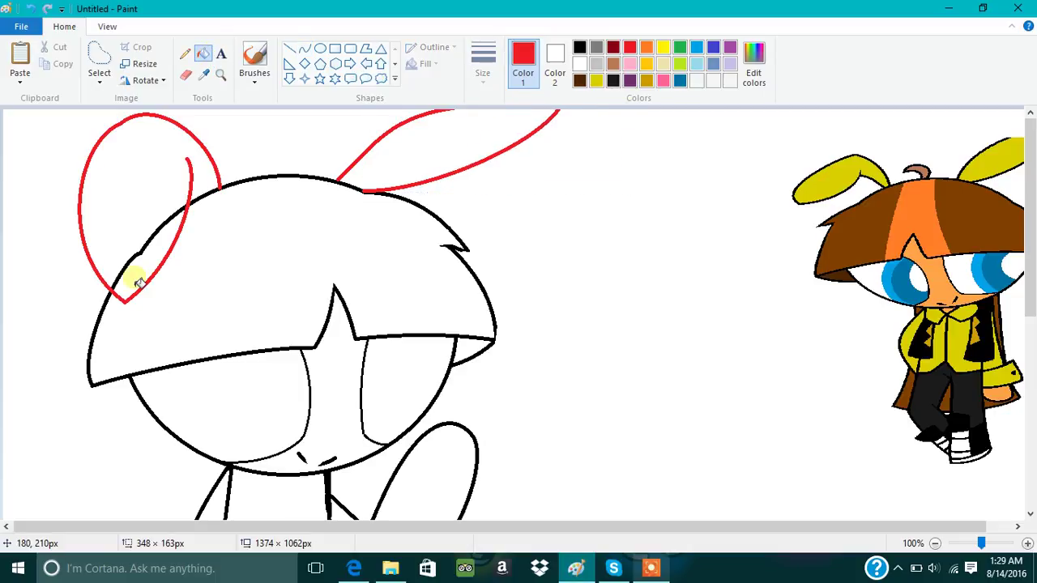
{"action": "left_click", "coordinate": [579, 47]}
{"action": "left_click", "coordinate": [204, 195]}
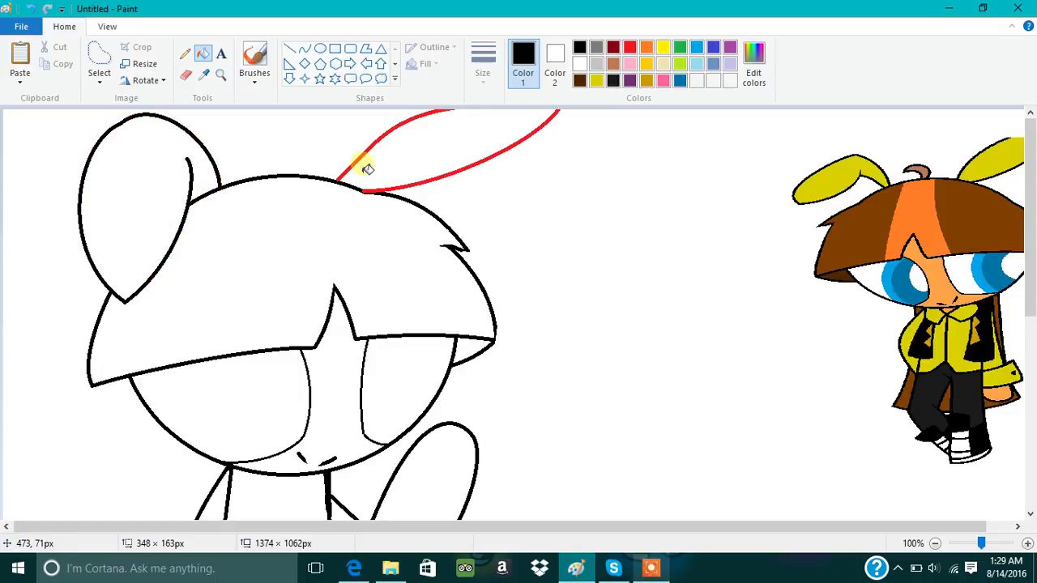
{"action": "left_click", "coordinate": [362, 165]}
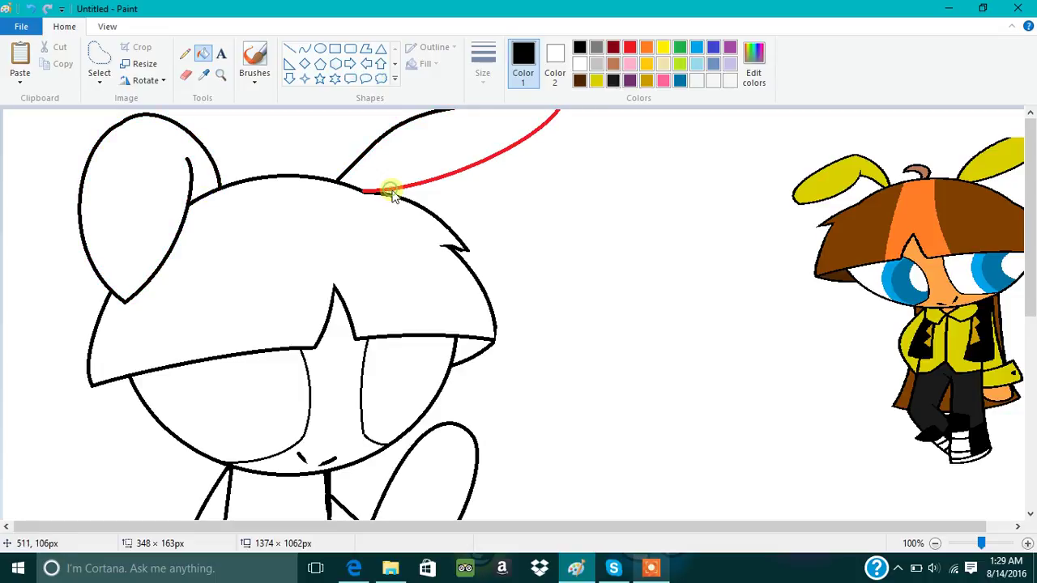
{"action": "left_click", "coordinate": [391, 192]}
Step: Thin the short fold line inside the left ear with a white curve
{"action": "left_click_drag", "start_coordinate": [173, 226], "coordinate": [201, 154]}
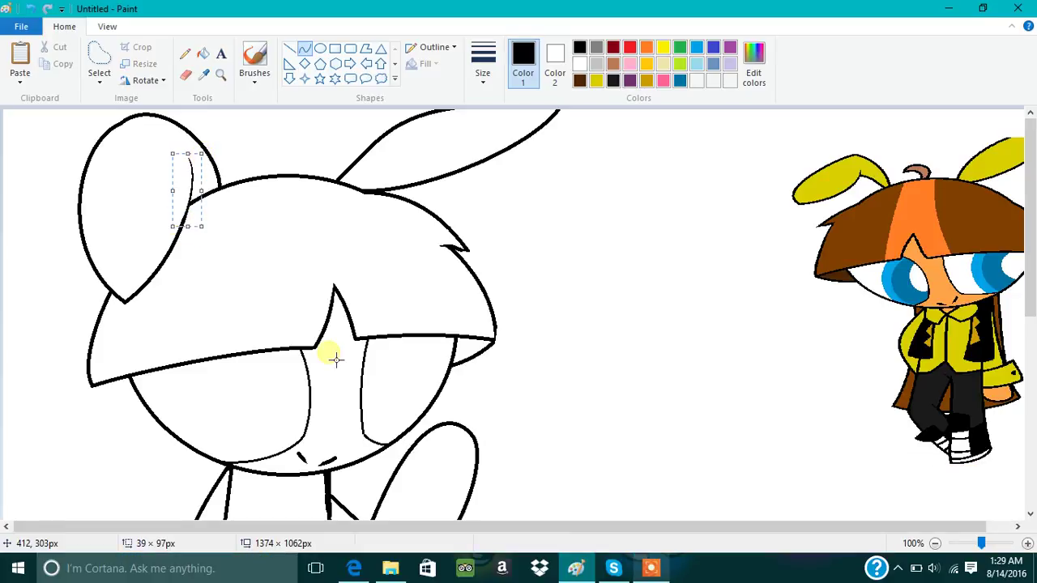
{"action": "left_click", "coordinate": [294, 313]}
Step: Draw a V-shaped neckline under the chin with a pointed collar flap on each side using black curves
{"action": "scroll", "coordinate": [299, 323], "scroll_direction": "down", "scroll_amount": 3}
{"action": "mouse_move", "coordinate": [253, 262]}
{"action": "left_mouse_down"}
{"action": "mouse_move", "coordinate": [291, 294]}
{"action": "mouse_move", "coordinate": [283, 301]}
{"action": "mouse_move", "coordinate": [290, 293]}
{"action": "left_mouse_up"}
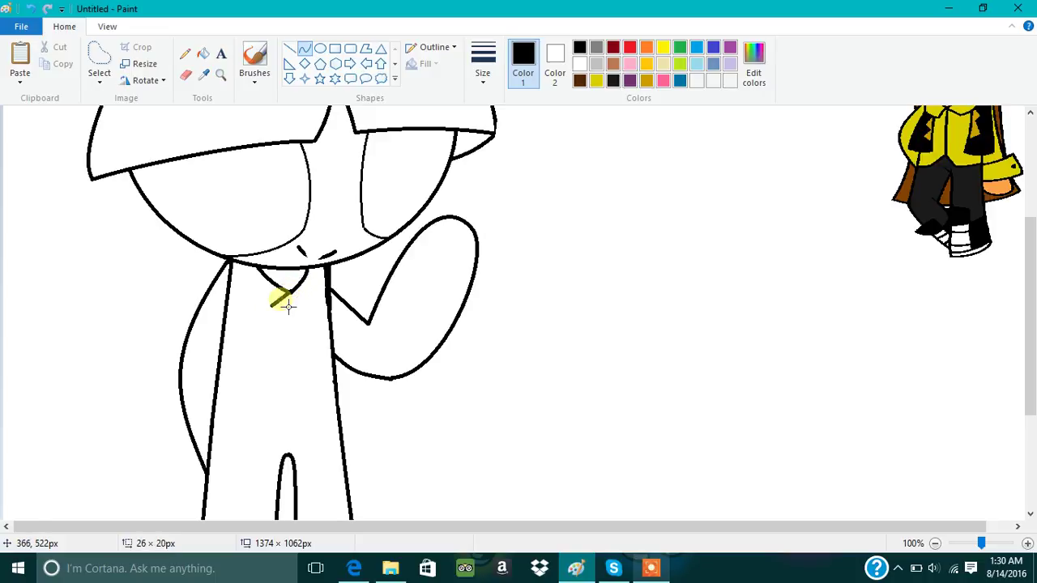
{"action": "mouse_move", "coordinate": [236, 267]}
{"action": "left_mouse_down"}
{"action": "mouse_move", "coordinate": [275, 312]}
{"action": "mouse_move", "coordinate": [250, 292]}
{"action": "left_mouse_up"}
{"action": "left_click_drag", "start_coordinate": [289, 293], "coordinate": [301, 306]}
{"action": "double_click", "coordinate": [295, 298]}
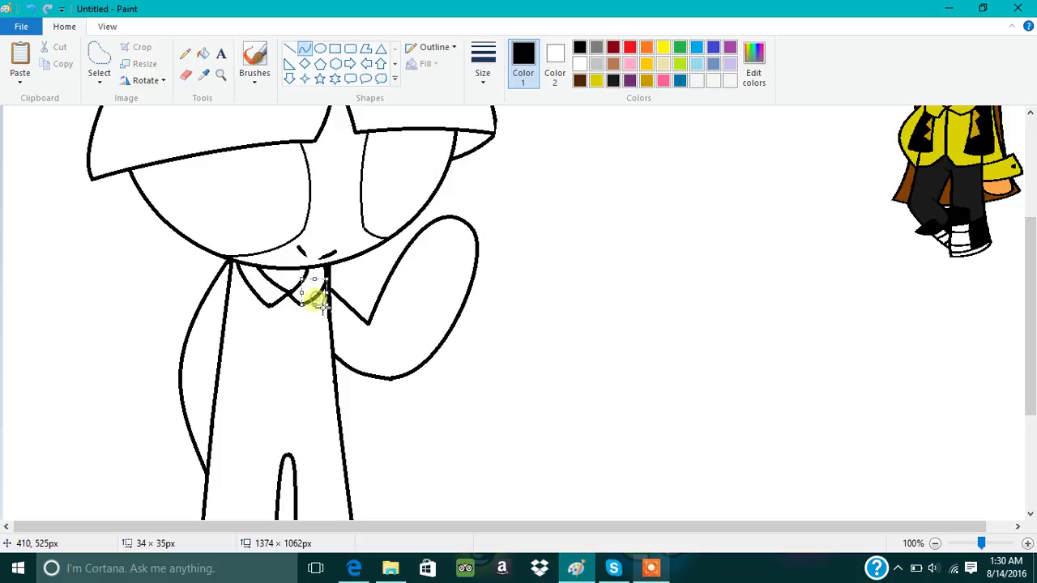
Step: Draw the shirt's hem with a small pointed notch at its center and a vertical front seam from the collar to the notch
{"action": "mouse_move", "coordinate": [207, 451]}
{"action": "left_mouse_down"}
{"action": "mouse_move", "coordinate": [271, 451]}
{"action": "mouse_move", "coordinate": [285, 433]}
{"action": "left_mouse_up"}
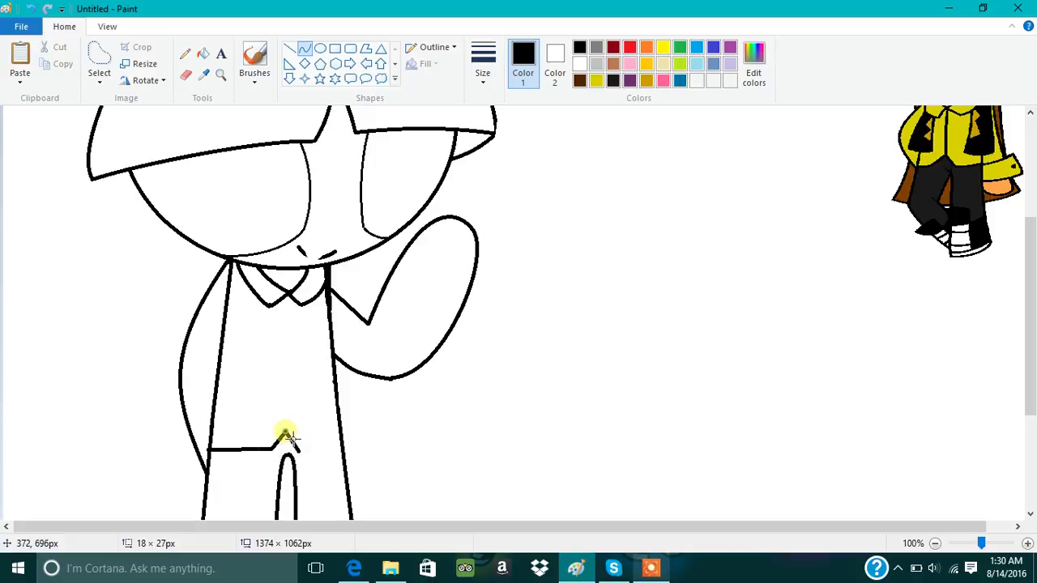
{"action": "mouse_move", "coordinate": [342, 451]}
{"action": "left_mouse_down"}
{"action": "mouse_move", "coordinate": [296, 451]}
{"action": "mouse_move", "coordinate": [324, 454]}
{"action": "left_mouse_up"}
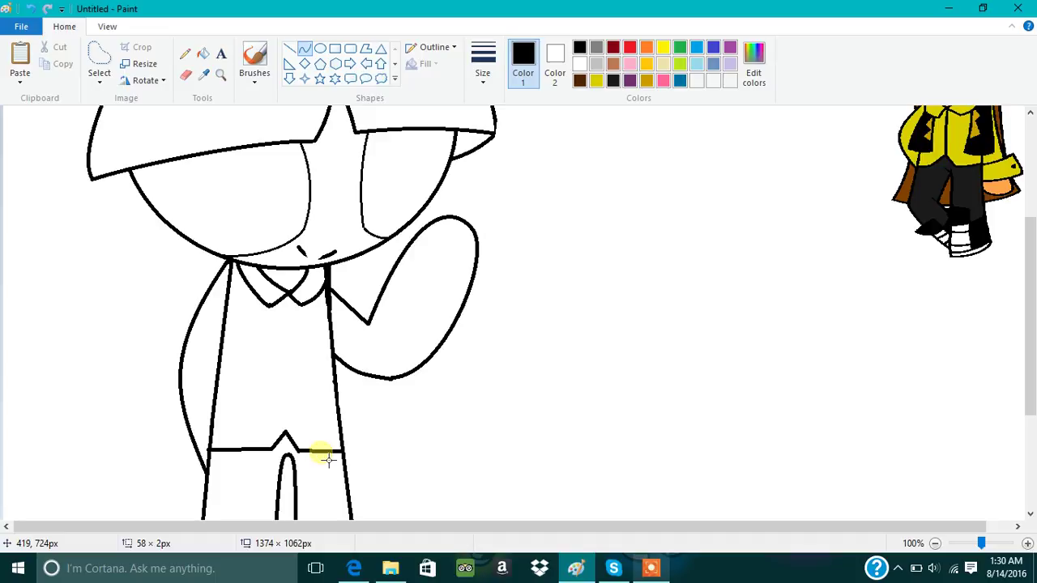
{"action": "left_click", "coordinate": [329, 460]}
{"action": "left_click", "coordinate": [655, 569]}
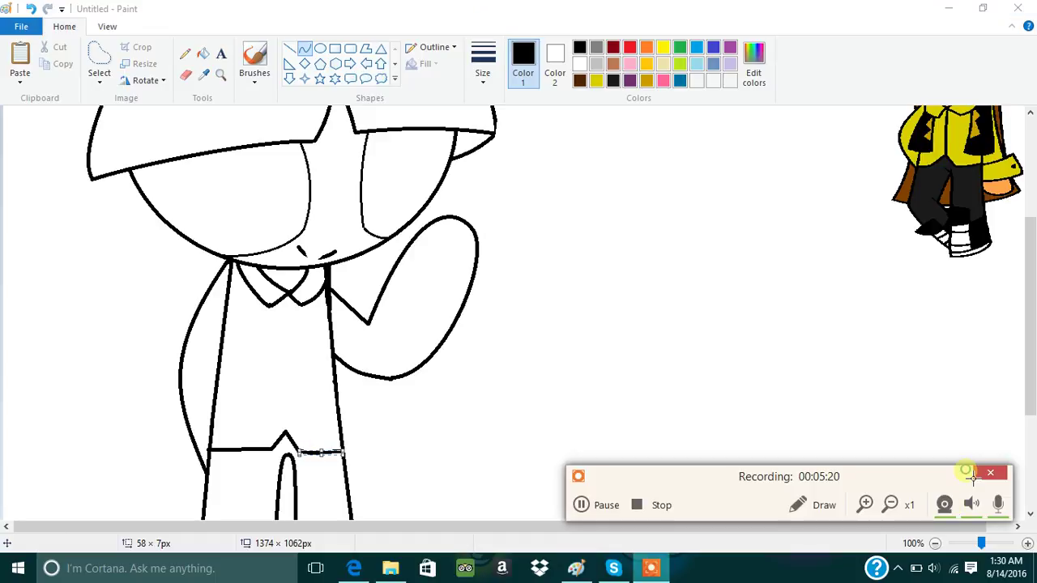
{"action": "left_click_drag", "start_coordinate": [289, 295], "coordinate": [290, 437]}
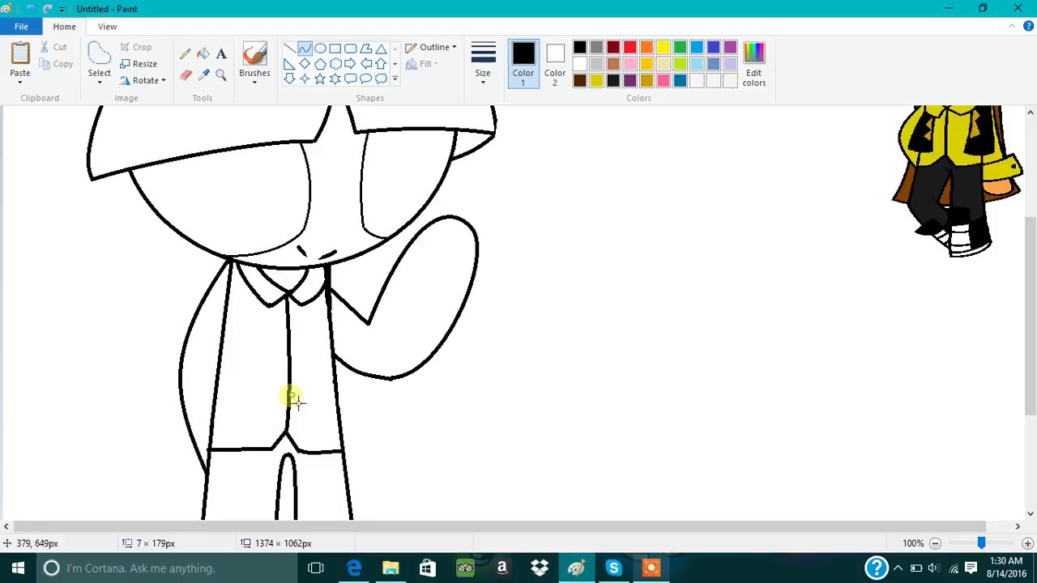
{"action": "left_click", "coordinate": [653, 571]}
{"action": "left_click", "coordinate": [598, 505]}
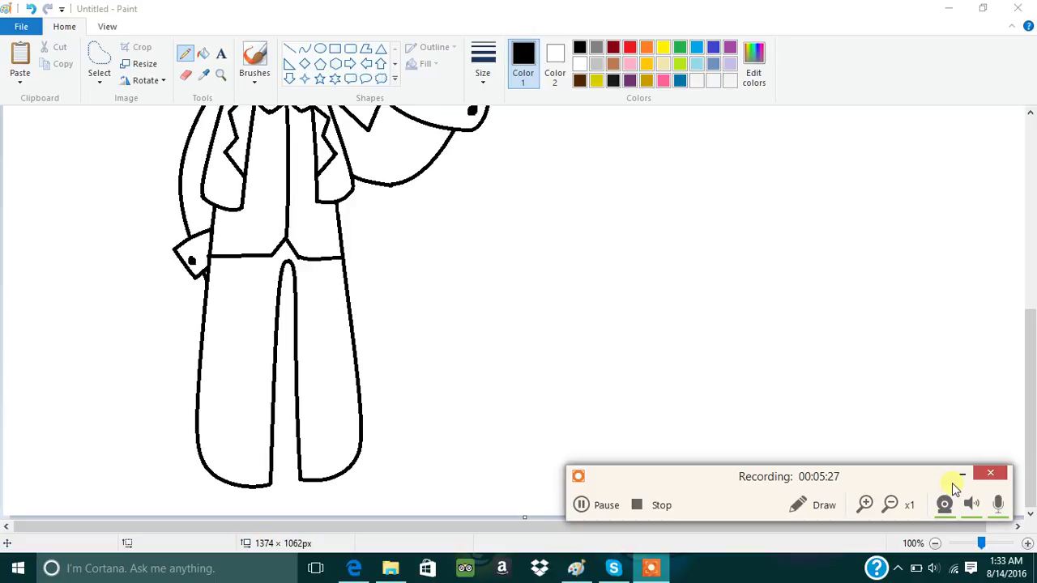
Step: Draw black curves across both lower legs for the boot tops and the sole lines
{"action": "left_click", "coordinate": [962, 474]}
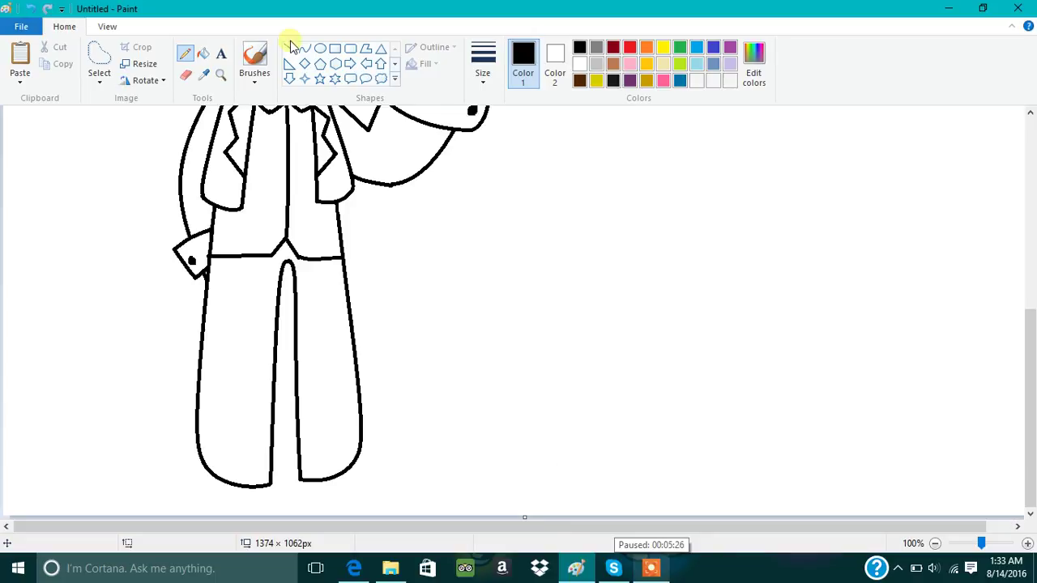
{"action": "left_click", "coordinate": [304, 49]}
{"action": "scroll", "coordinate": [327, 333], "scroll_direction": "up", "scroll_amount": 3}
{"action": "scroll", "coordinate": [321, 326], "scroll_direction": "down", "scroll_amount": 3}
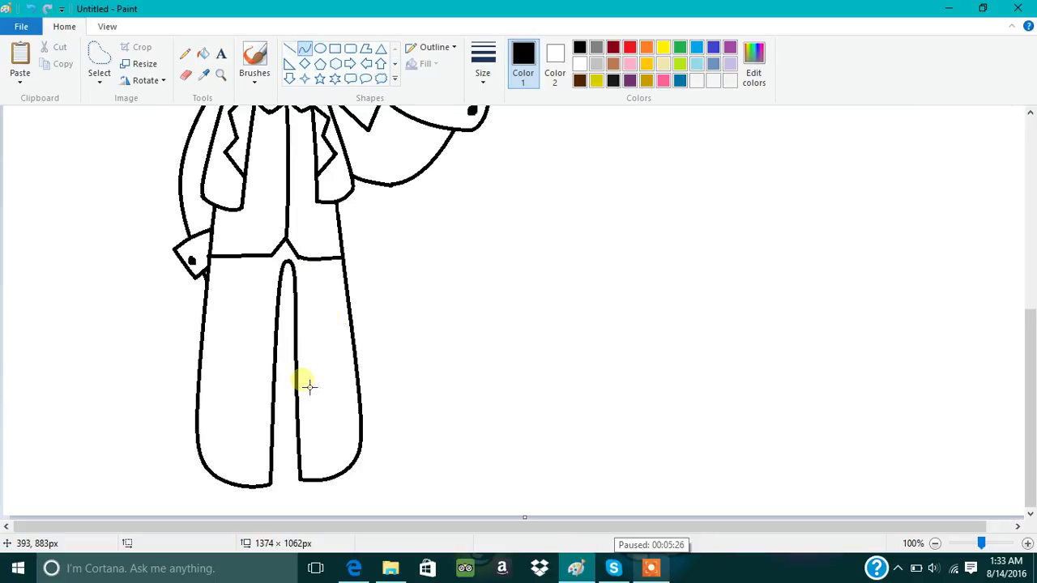
{"action": "left_click_drag", "start_coordinate": [304, 413], "coordinate": [356, 410]}
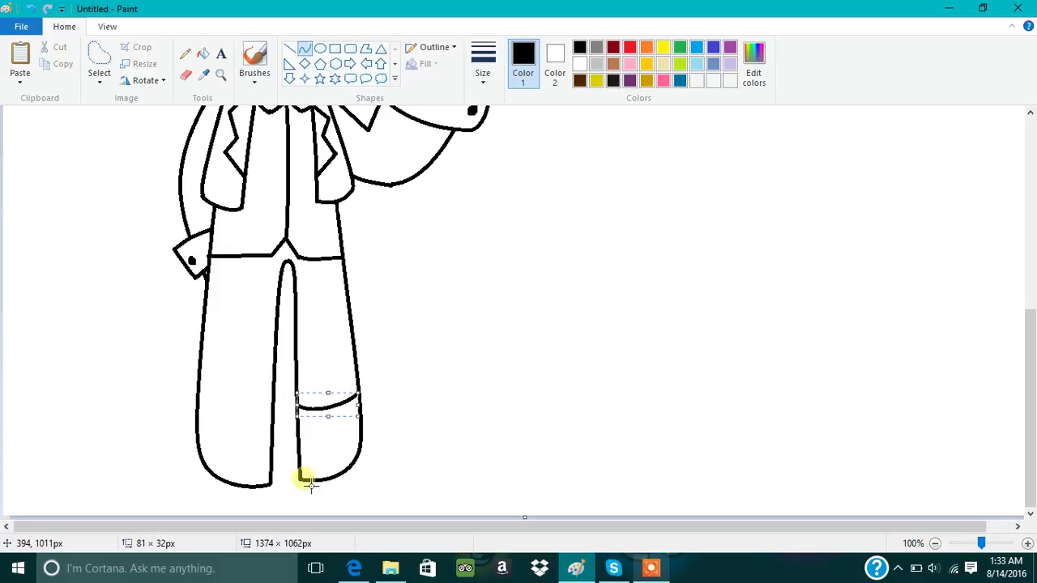
{"action": "left_click_drag", "start_coordinate": [310, 477], "coordinate": [367, 455]}
{"action": "mouse_move", "coordinate": [329, 473]}
{"action": "left_mouse_down"}
{"action": "mouse_move", "coordinate": [322, 481]}
{"action": "mouse_move", "coordinate": [352, 451]}
{"action": "mouse_move", "coordinate": [376, 451]}
{"action": "left_mouse_up"}
{"action": "left_click_drag", "start_coordinate": [271, 410], "coordinate": [217, 409]}
{"action": "mouse_move", "coordinate": [270, 476]}
{"action": "left_mouse_down"}
{"action": "mouse_move", "coordinate": [199, 447]}
{"action": "mouse_move", "coordinate": [243, 480]}
{"action": "mouse_move", "coordinate": [217, 471]}
{"action": "left_mouse_up"}
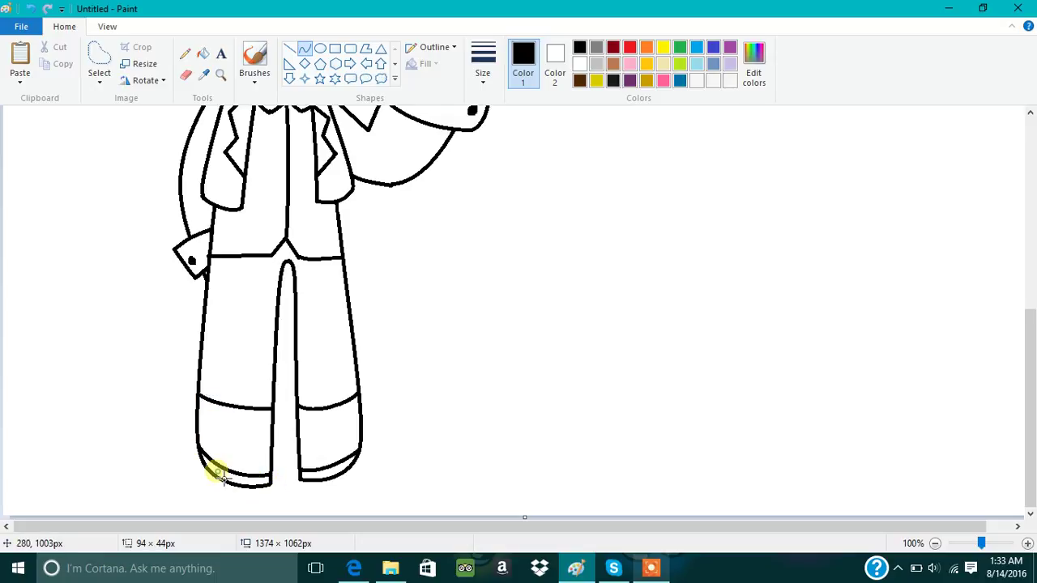
{"action": "left_click_drag", "start_coordinate": [329, 413], "coordinate": [331, 413]}
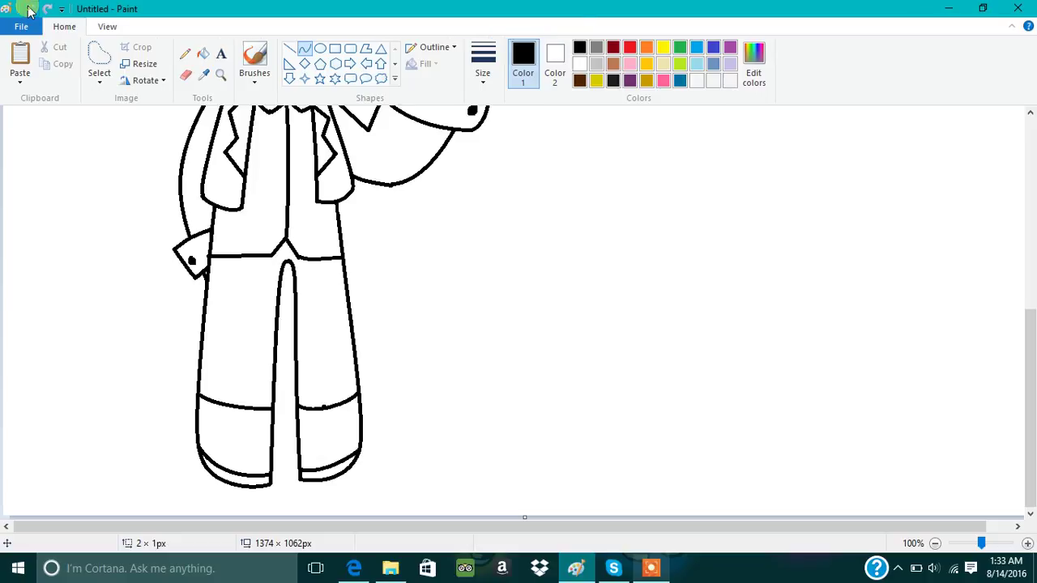
Step: Outline a front panel on the right boot with yellow curves, with a raised tongue above the boot top
{"action": "left_click", "coordinate": [647, 47]}
{"action": "left_click", "coordinate": [663, 47]}
{"action": "mouse_move", "coordinate": [334, 459]}
{"action": "left_mouse_down"}
{"action": "mouse_move", "coordinate": [332, 377]}
{"action": "mouse_move", "coordinate": [340, 386]}
{"action": "mouse_move", "coordinate": [299, 406]}
{"action": "mouse_move", "coordinate": [289, 378]}
{"action": "mouse_move", "coordinate": [295, 387]}
{"action": "left_mouse_up"}
{"action": "left_click", "coordinate": [308, 376]}
{"action": "left_click", "coordinate": [335, 384]}
{"action": "left_click", "coordinate": [294, 394]}
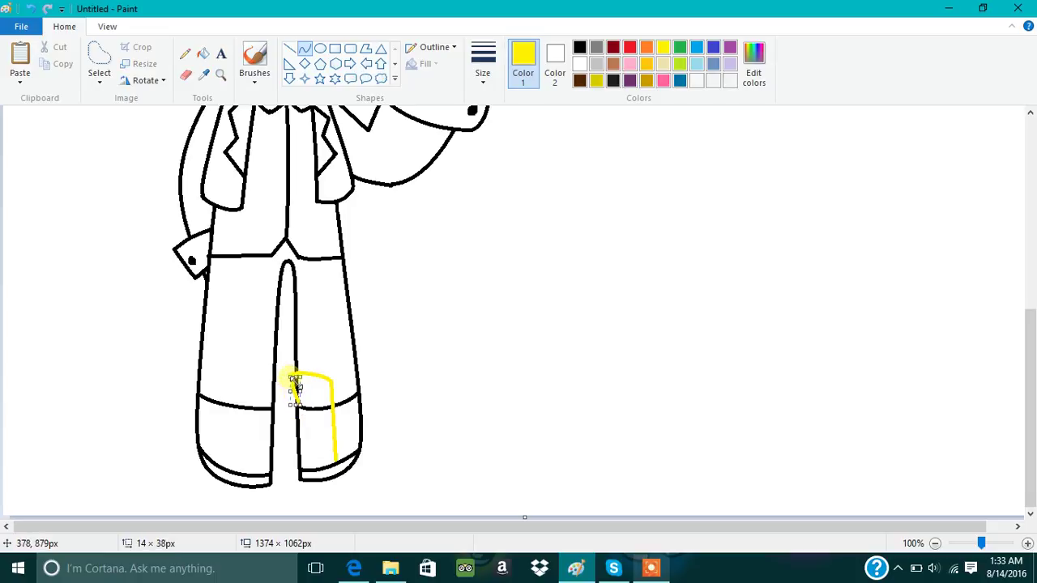
Step: Draw a matching yellow front panel on the left boot and add yellow crossbands to both boots' panels
{"action": "mouse_move", "coordinate": [238, 474]}
{"action": "left_mouse_down"}
{"action": "mouse_move", "coordinate": [237, 379]}
{"action": "mouse_move", "coordinate": [293, 373]}
{"action": "left_mouse_up"}
{"action": "mouse_move", "coordinate": [275, 413]}
{"action": "left_mouse_down"}
{"action": "mouse_move", "coordinate": [290, 376]}
{"action": "mouse_move", "coordinate": [304, 433]}
{"action": "mouse_move", "coordinate": [341, 428]}
{"action": "left_mouse_up"}
{"action": "mouse_move", "coordinate": [306, 466]}
{"action": "left_mouse_down"}
{"action": "mouse_move", "coordinate": [346, 459]}
{"action": "mouse_move", "coordinate": [334, 459]}
{"action": "left_mouse_up"}
{"action": "mouse_move", "coordinate": [250, 428]}
{"action": "left_mouse_down"}
{"action": "mouse_move", "coordinate": [282, 440]}
{"action": "mouse_move", "coordinate": [274, 427]}
{"action": "left_mouse_up"}
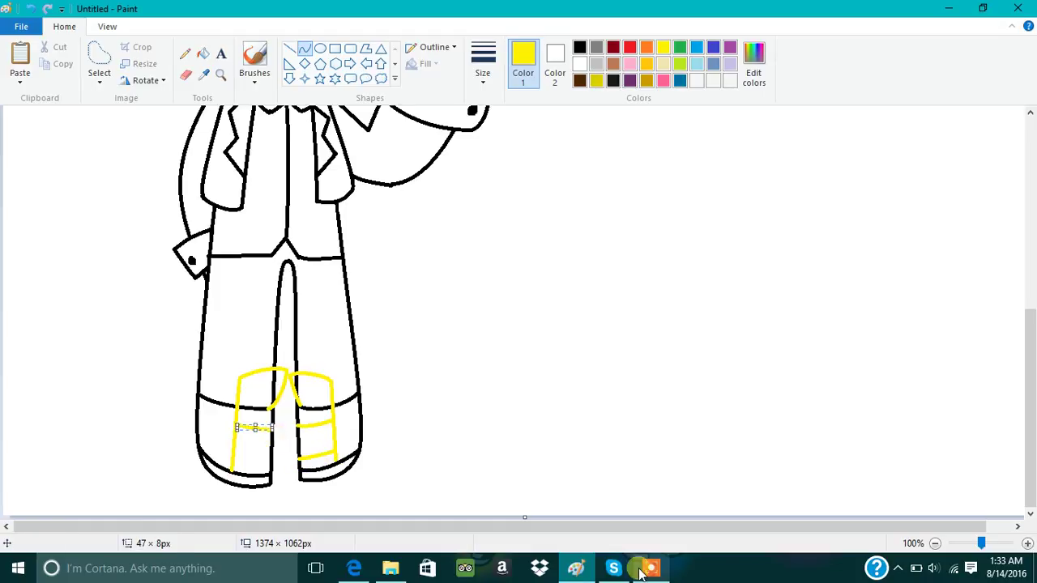
{"action": "left_click", "coordinate": [650, 568]}
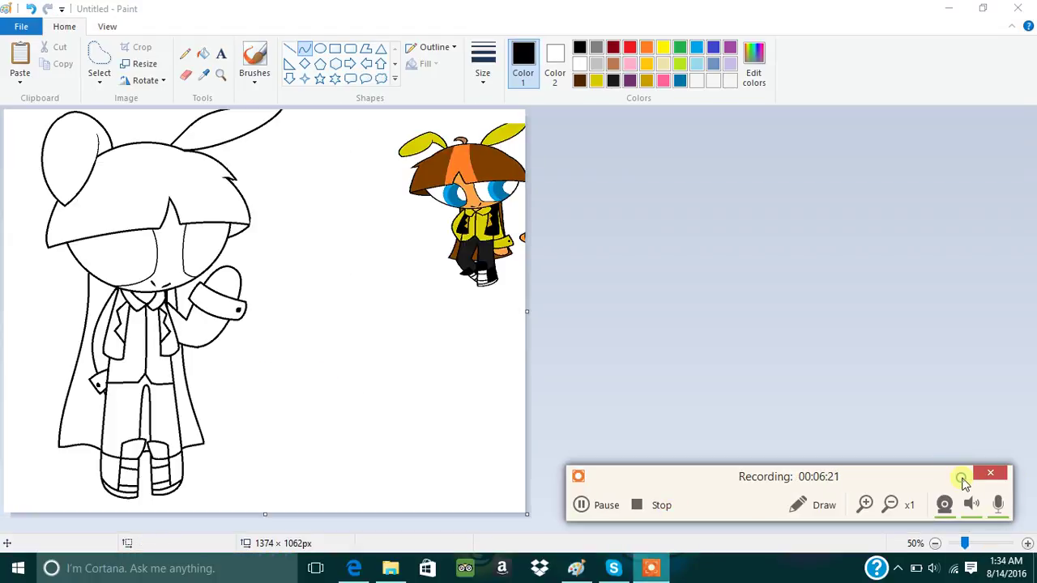
Step: Sample the brown from the colored character's hair and fill the new character's fringed hair with it
{"action": "left_click", "coordinate": [962, 479]}
{"action": "left_click", "coordinate": [204, 75]}
{"action": "left_click", "coordinate": [427, 169]}
{"action": "left_click", "coordinate": [207, 53]}
{"action": "left_click", "coordinate": [162, 186]}
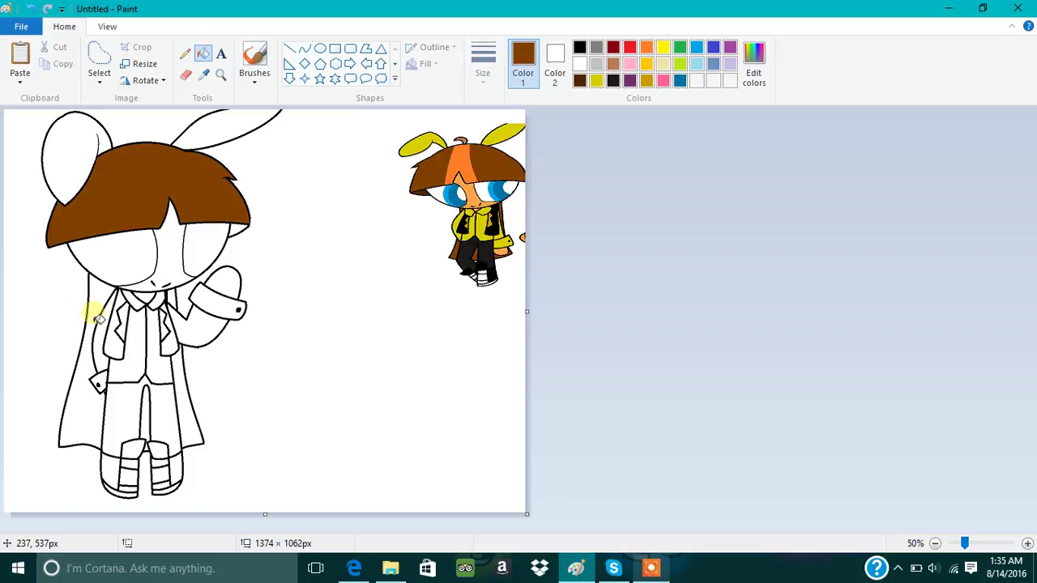
Step: Fill the long back hair brown on both sides of the body, between the legs and beside the neck
{"action": "left_click", "coordinate": [94, 314]}
{"action": "left_click", "coordinate": [188, 409]}
{"action": "left_click", "coordinate": [145, 417]}
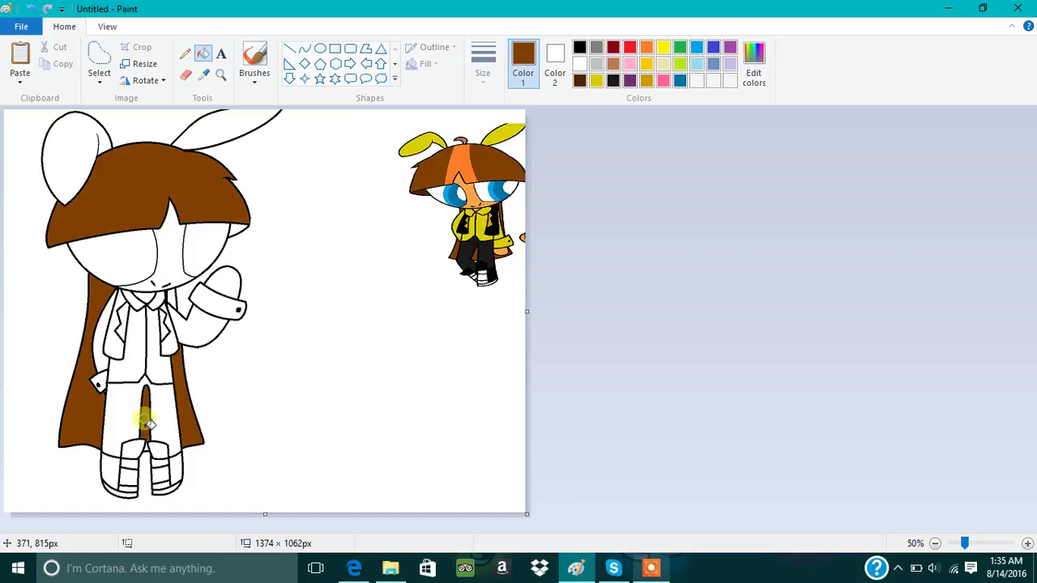
{"action": "left_click", "coordinate": [147, 446]}
{"action": "left_click", "coordinate": [172, 294]}
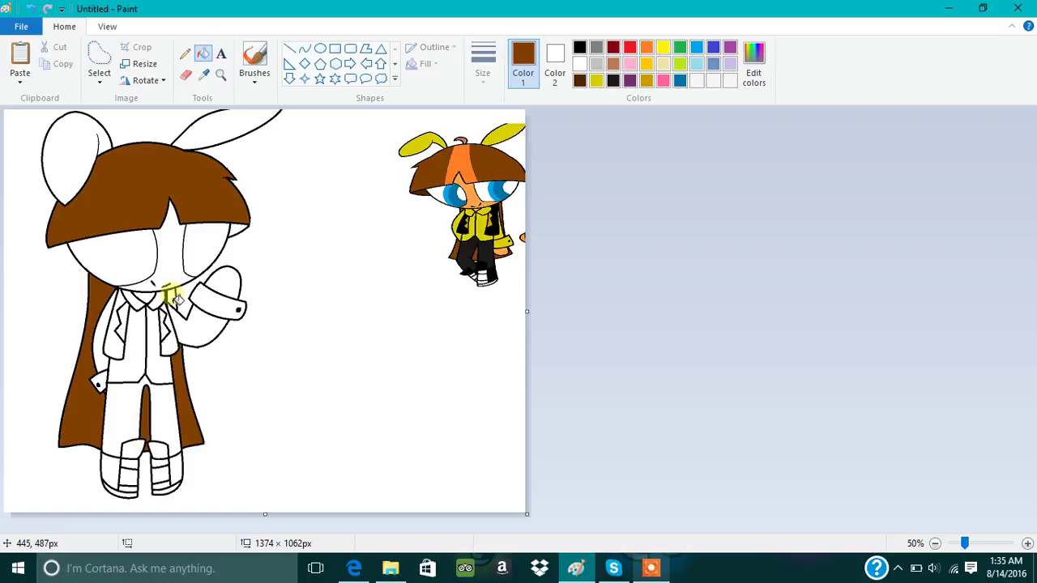
Step: Sample the light orange skin color from the colored character's face and fill the face, neck and raised hand
{"action": "left_click", "coordinate": [204, 74]}
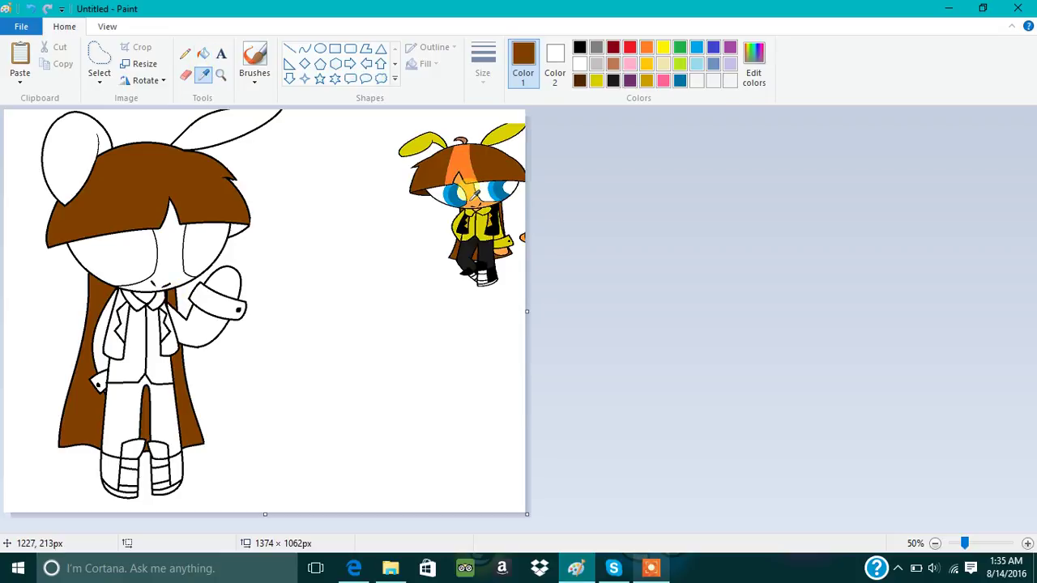
{"action": "left_click", "coordinate": [472, 192]}
{"action": "left_click", "coordinate": [154, 247]}
{"action": "left_click", "coordinate": [113, 383]}
{"action": "left_click", "coordinate": [218, 282]}
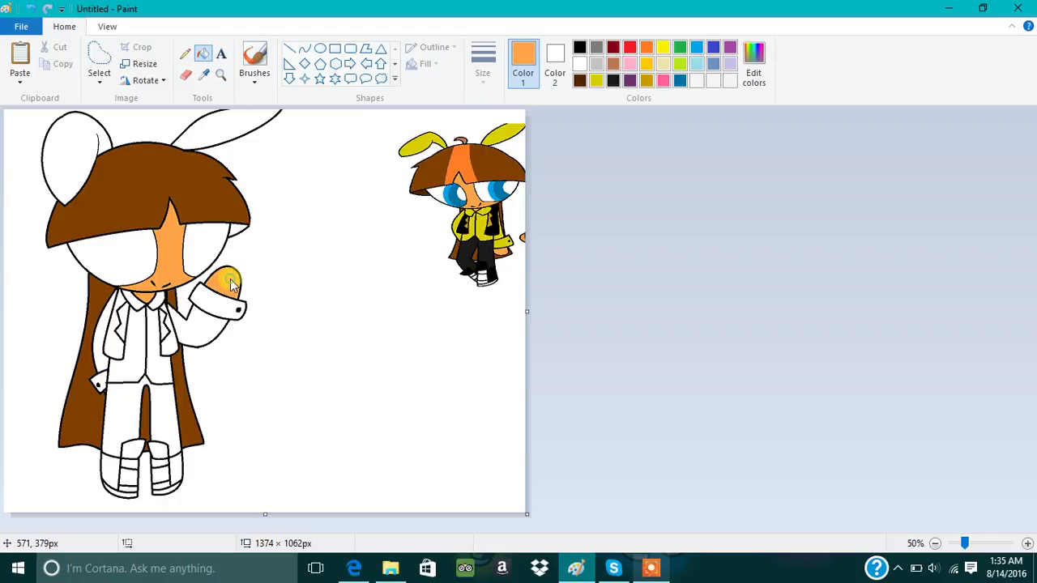
Step: Fill the tiny white gap just below the lowered arm's cuff with the light orange skin color
{"action": "left_click", "coordinate": [219, 74]}
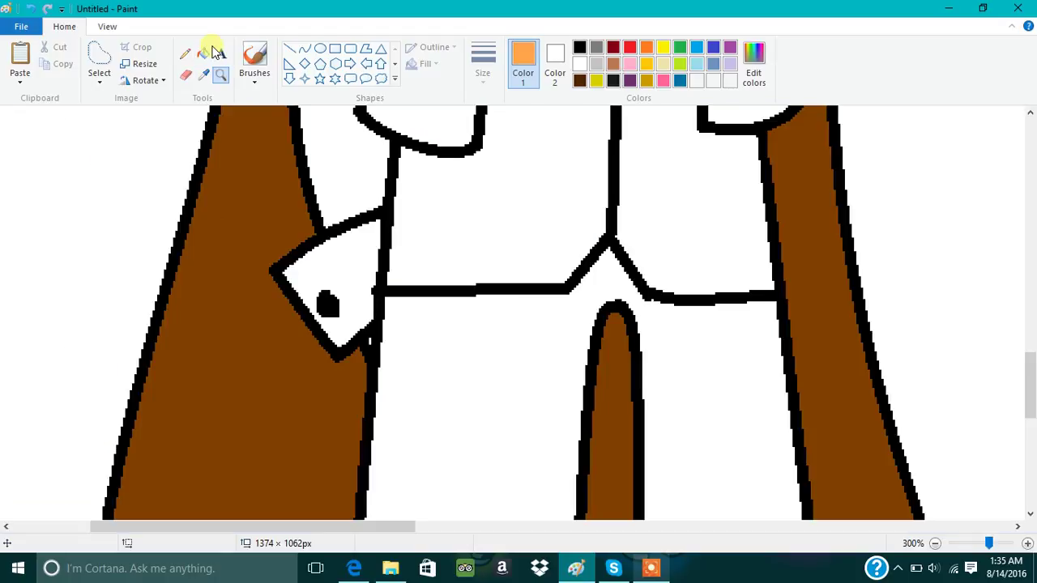
{"action": "left_click", "coordinate": [205, 53]}
{"action": "left_click", "coordinate": [372, 338]}
{"action": "key", "text": "ctrl+z"}
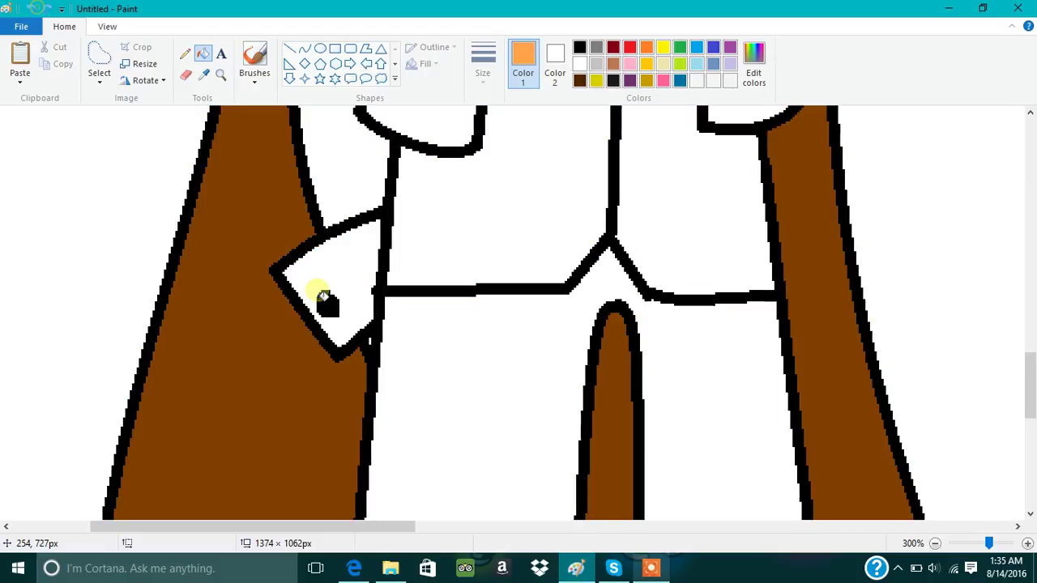
{"action": "left_click", "coordinate": [369, 342]}
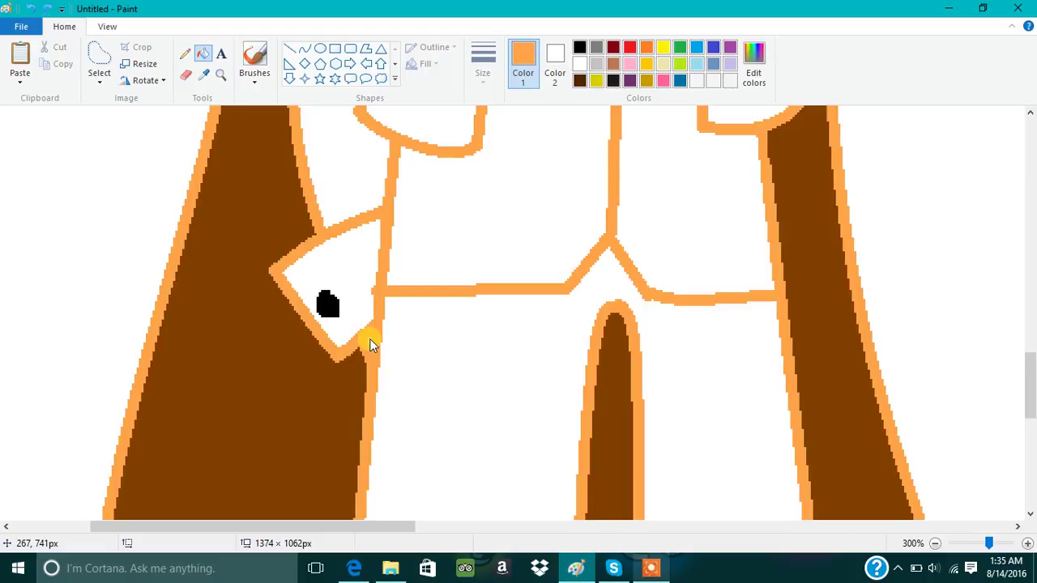
{"action": "key", "text": "ctrl+z"}
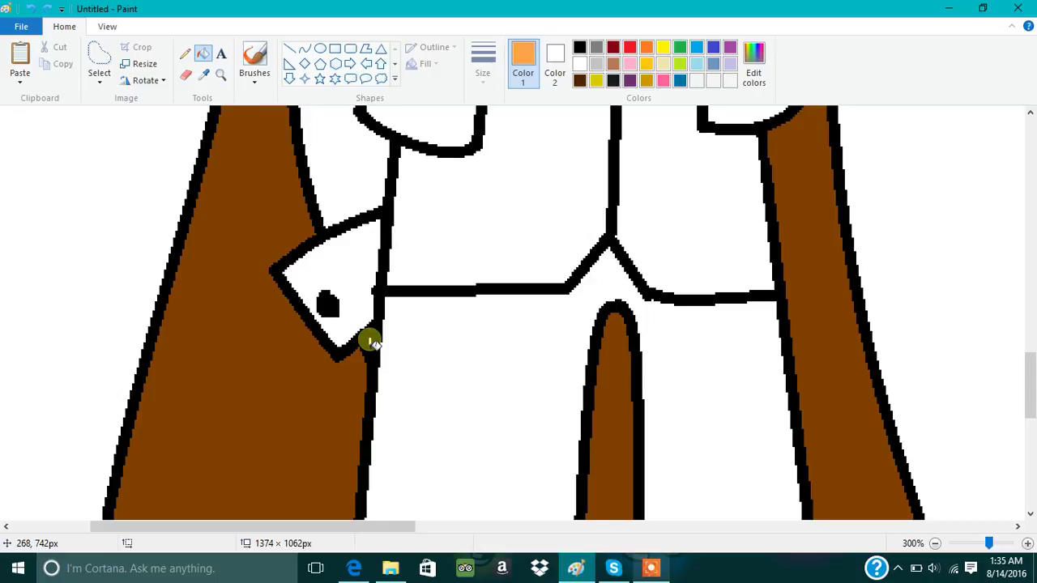
{"action": "left_click", "coordinate": [370, 341]}
{"action": "key", "text": "ctrl+z"}
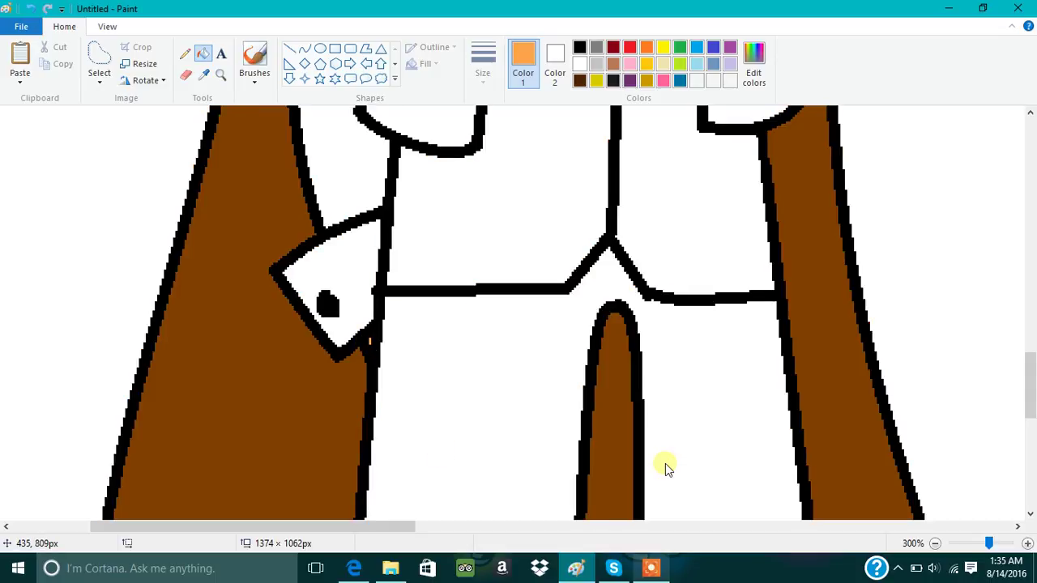
{"action": "left_click", "coordinate": [935, 544]}
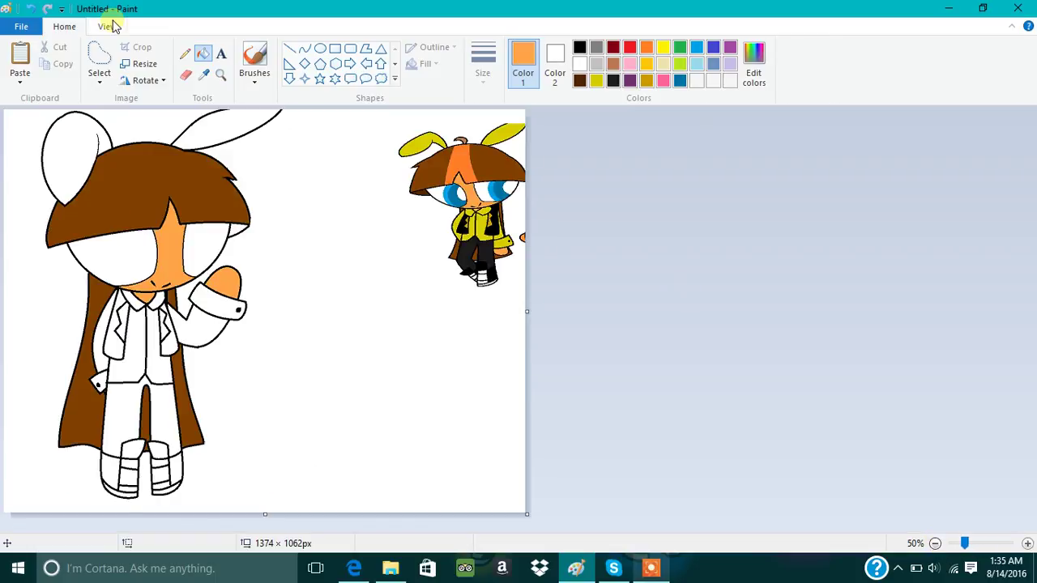
Step: Fill the hair's underside with the colored character's dark brown, and the trousers and boots with its dark gray
{"action": "left_click", "coordinate": [203, 74]}
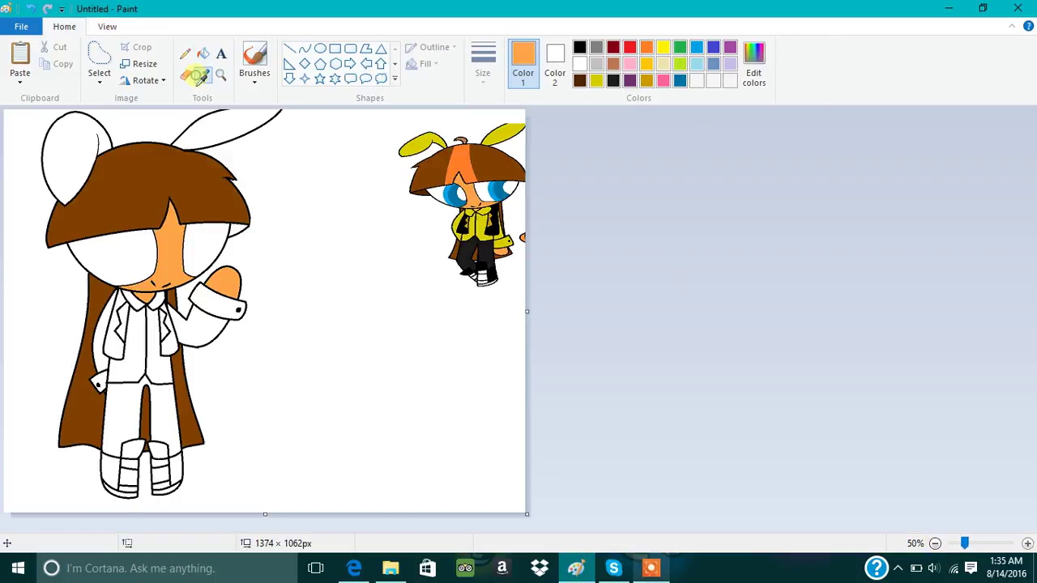
{"action": "left_click", "coordinate": [423, 198]}
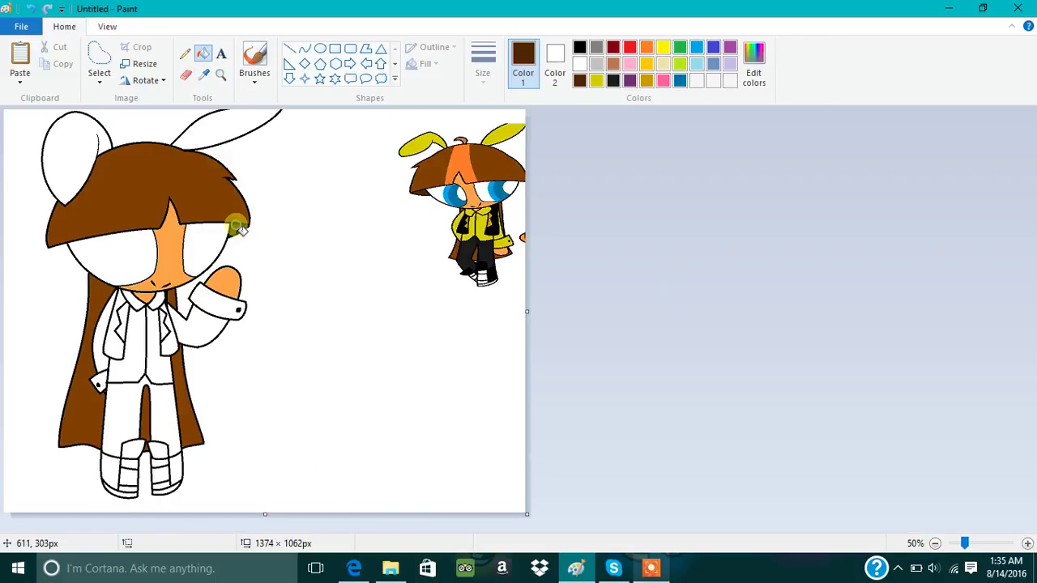
{"action": "left_click", "coordinate": [205, 74]}
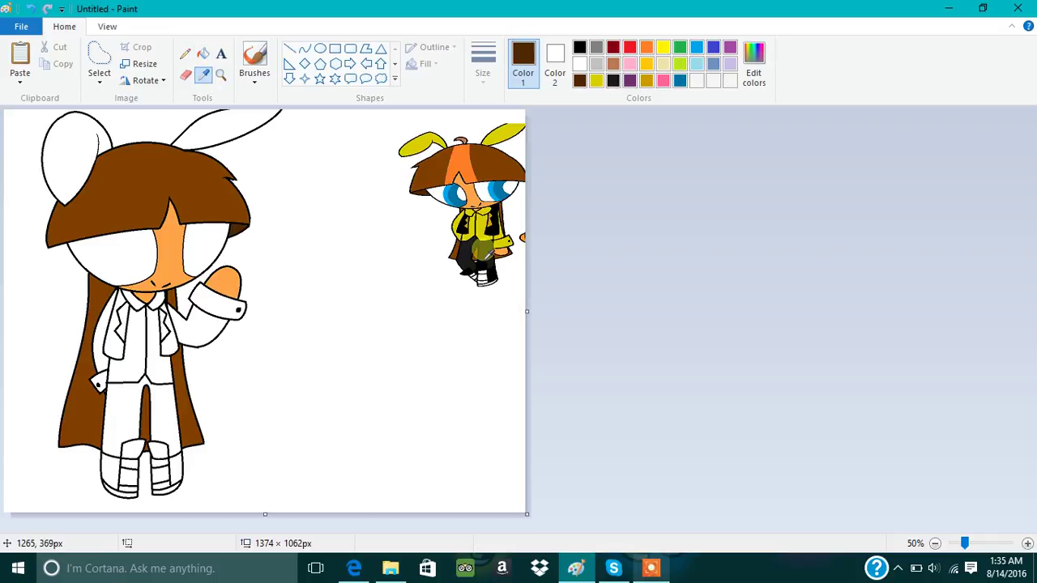
{"action": "left_click", "coordinate": [478, 258]}
{"action": "left_click", "coordinate": [122, 417]}
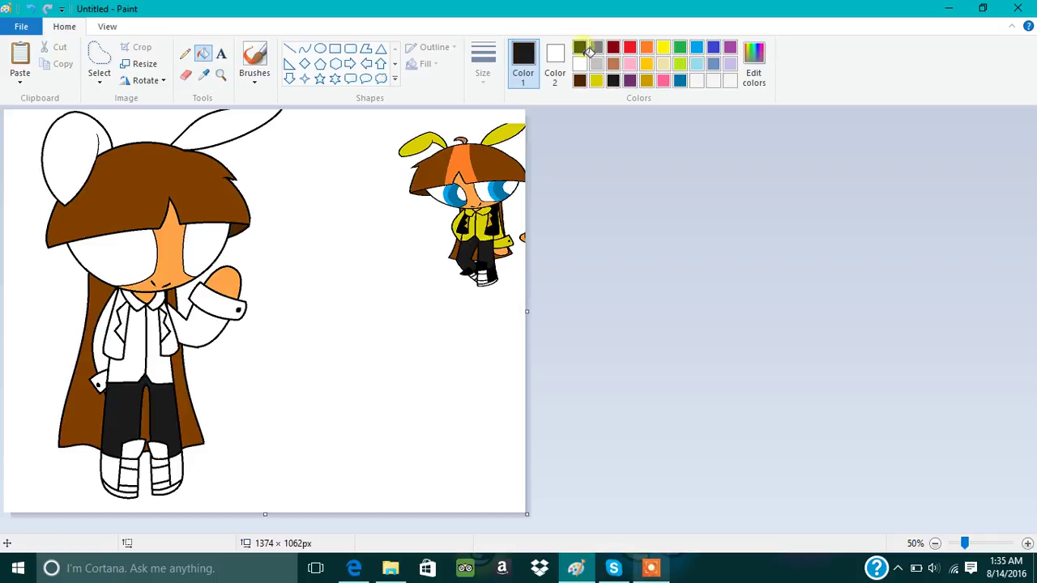
{"action": "left_click", "coordinate": [162, 448]}
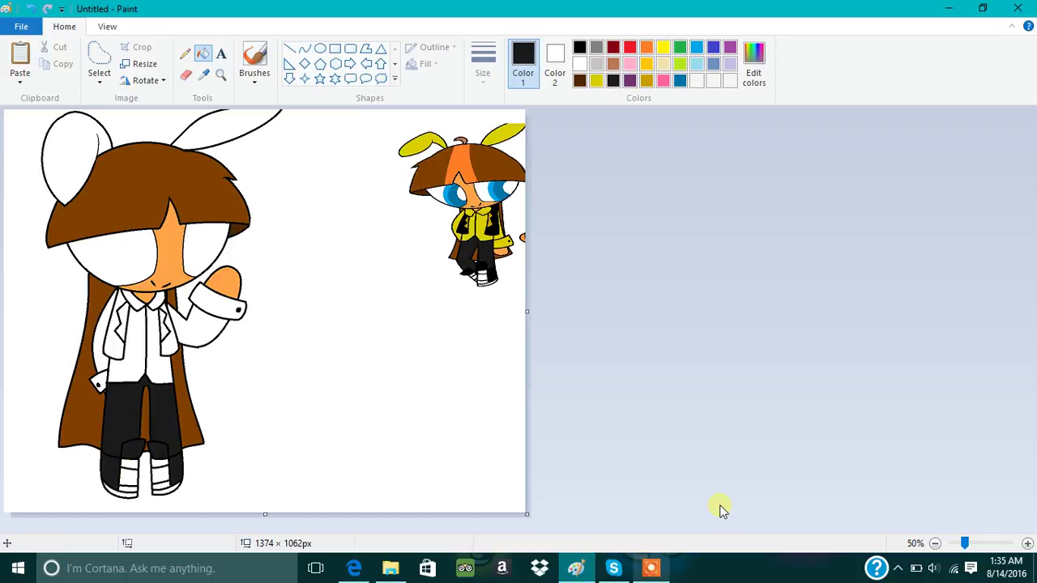
Step: Fill the boots around their banded front panels and both sides of the open vest with black
{"action": "left_click", "coordinate": [650, 568]}
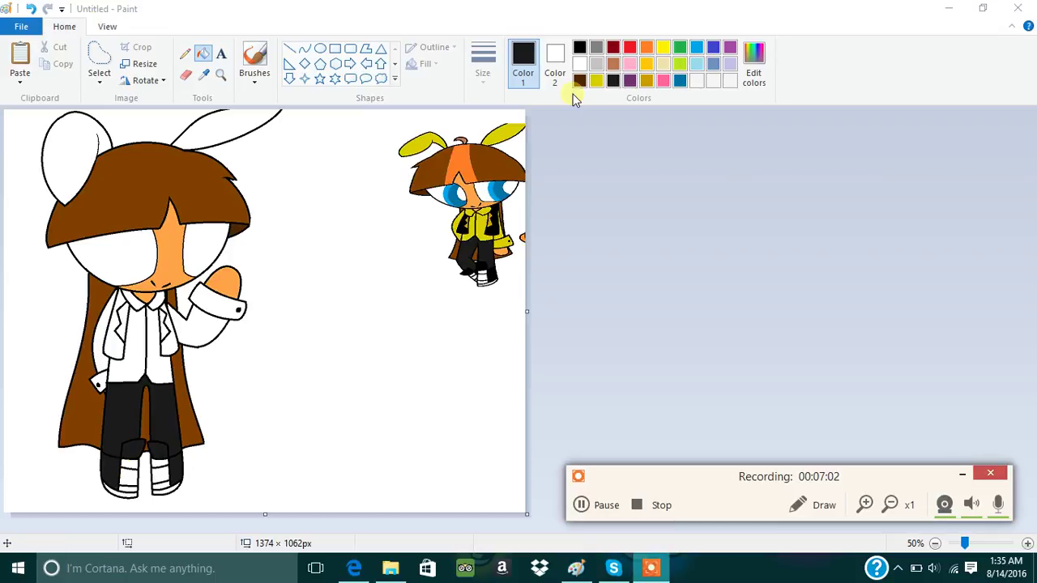
{"action": "left_click", "coordinate": [579, 47]}
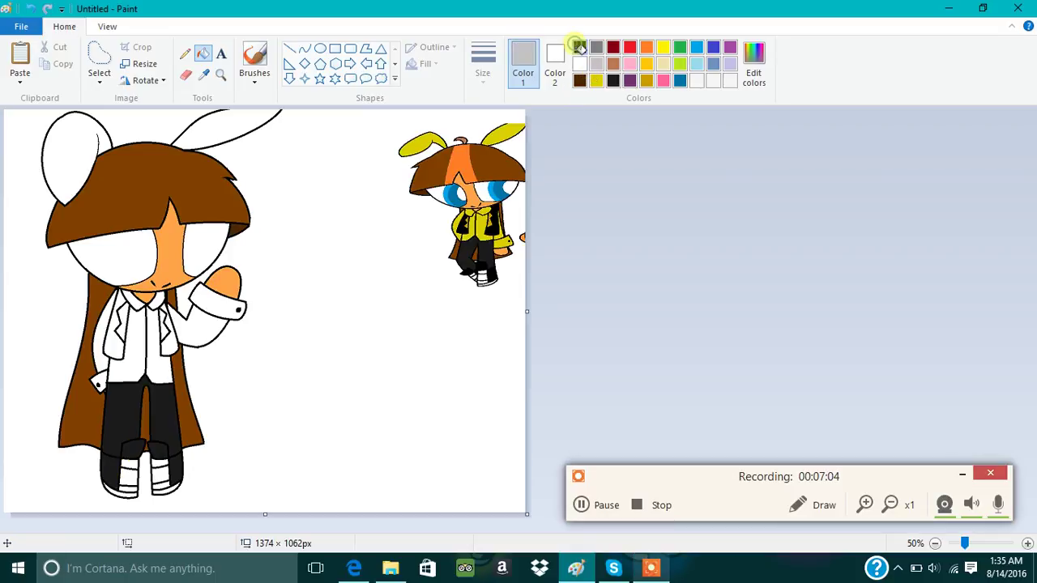
{"action": "left_click", "coordinate": [139, 447]}
{"action": "left_click", "coordinate": [127, 462]}
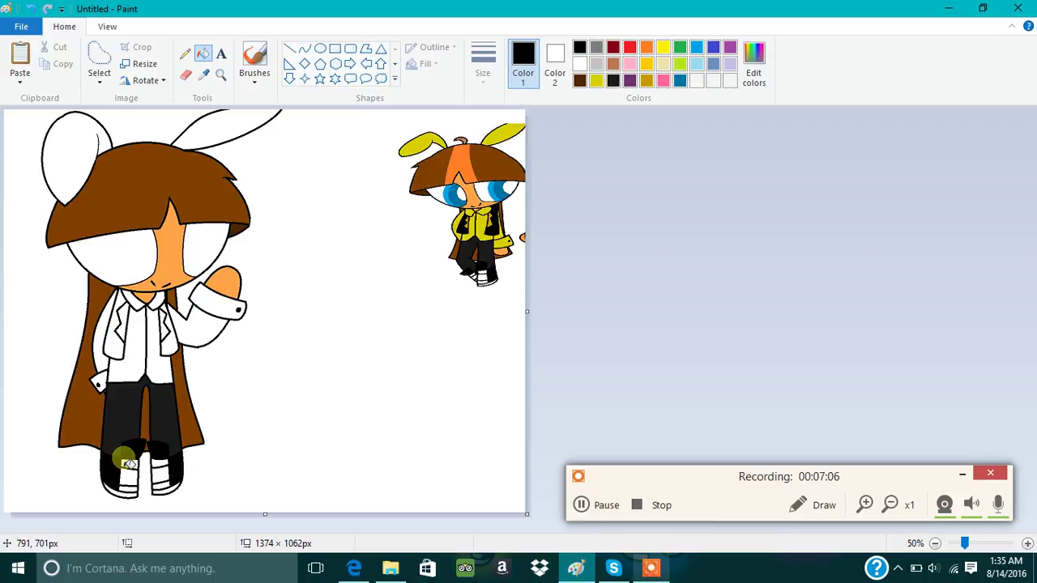
{"action": "left_click", "coordinate": [113, 350]}
{"action": "left_click", "coordinate": [162, 348]}
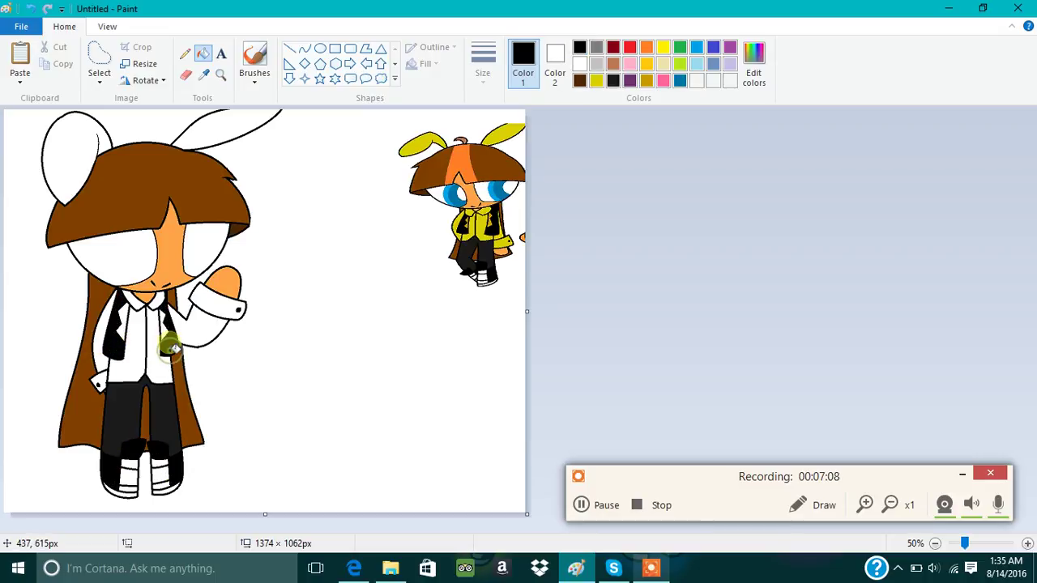
Step: Sample the dark yellow from the colored character's ear and fill both bunny ears with it
{"action": "left_click", "coordinate": [203, 76]}
{"action": "left_click", "coordinate": [420, 144]}
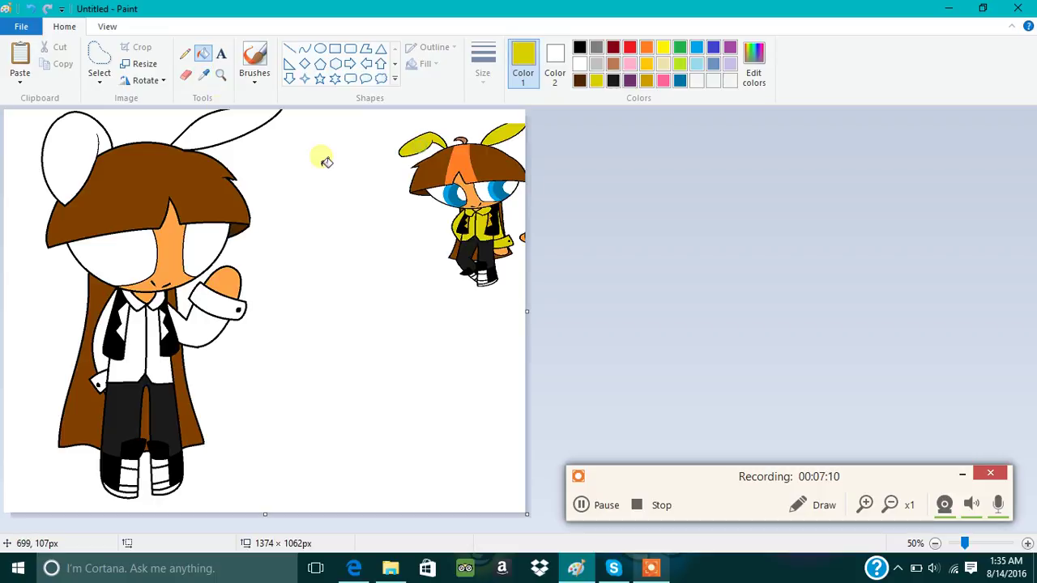
{"action": "left_click", "coordinate": [243, 118]}
{"action": "left_click", "coordinate": [65, 146]}
Step: Fill the large character's shirt, collar, both sleeves and cuffs with the dark yellow, undoing the stray fill at the neck
{"action": "left_click", "coordinate": [127, 363]}
{"action": "left_click", "coordinate": [158, 365]}
{"action": "left_click", "coordinate": [95, 386]}
{"action": "left_click", "coordinate": [97, 341]}
{"action": "left_click", "coordinate": [148, 300]}
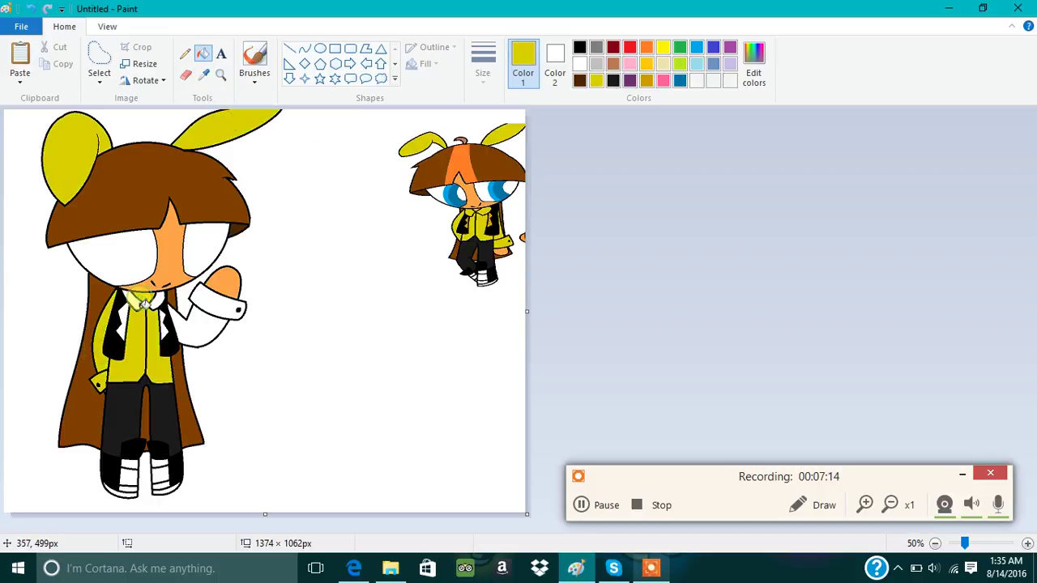
{"action": "left_click", "coordinate": [31, 8]}
{"action": "left_click", "coordinate": [160, 302]}
{"action": "left_click", "coordinate": [199, 331]}
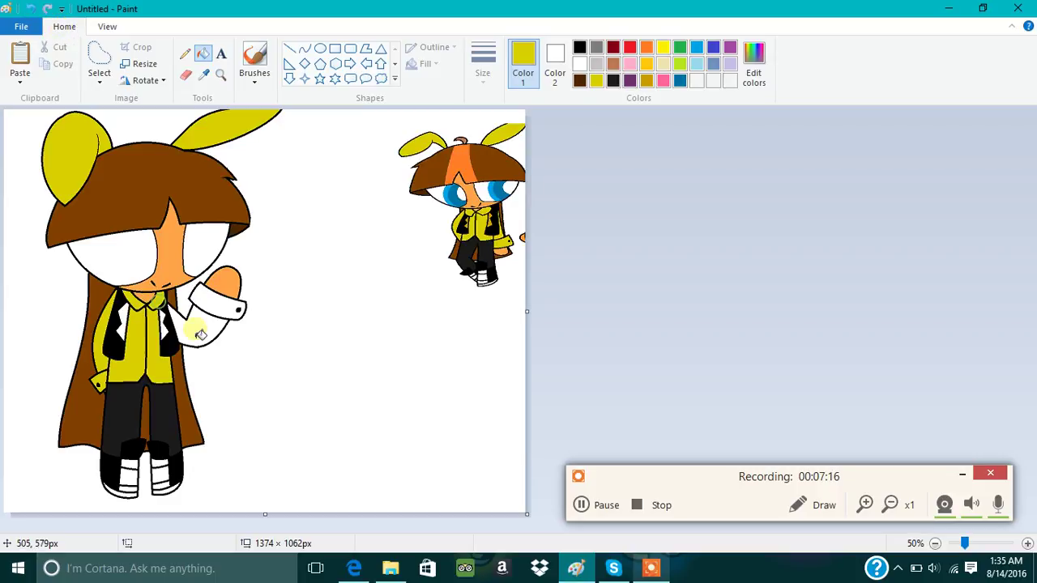
Step: Sample the dark gold from the colored character's vest trim and fill the large character's zigzag vest edges with it
{"action": "left_click", "coordinate": [203, 74]}
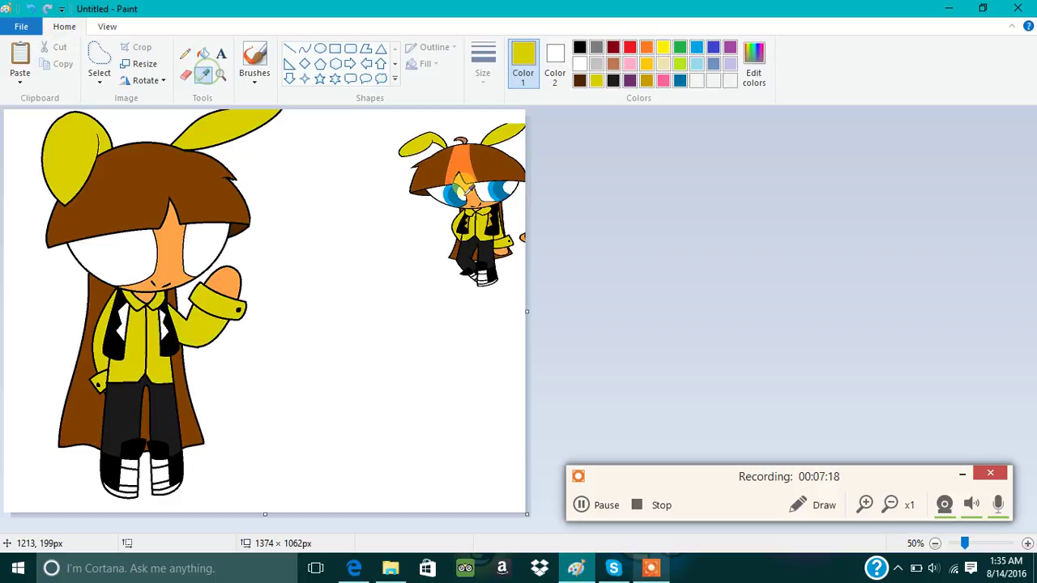
{"action": "left_click", "coordinate": [491, 228]}
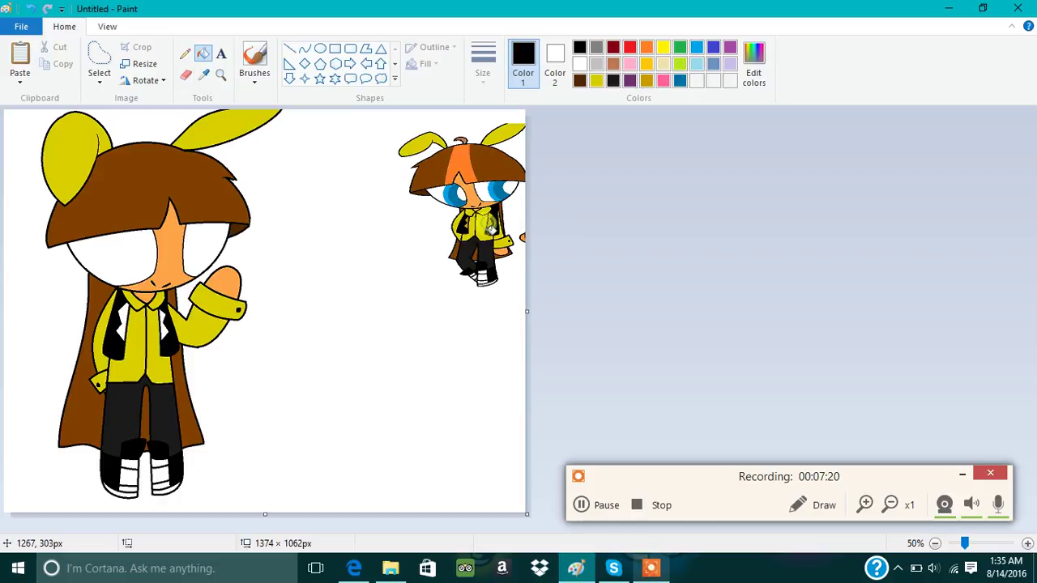
{"action": "left_click", "coordinate": [203, 74]}
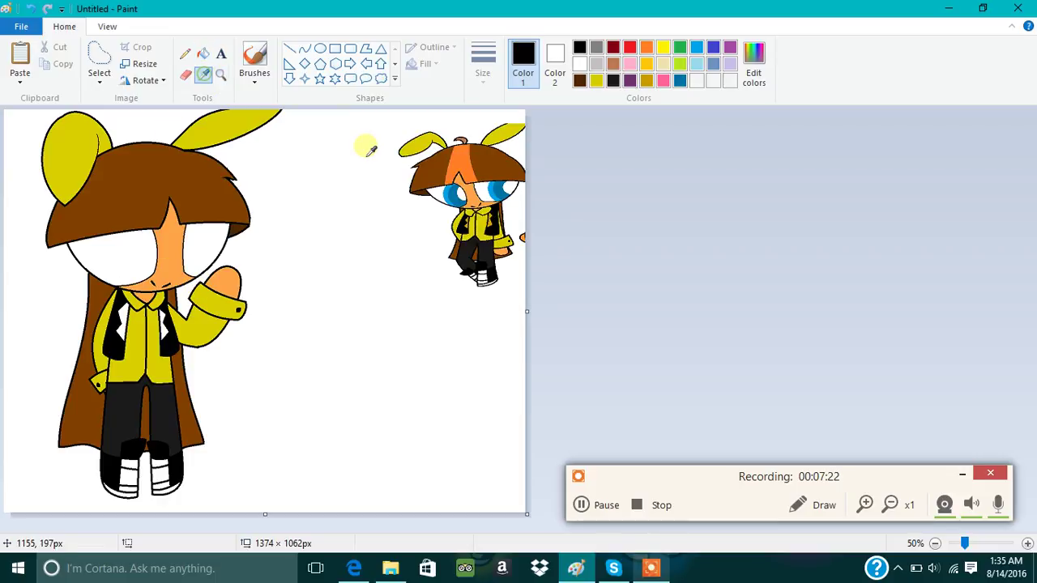
{"action": "left_click", "coordinate": [491, 228]}
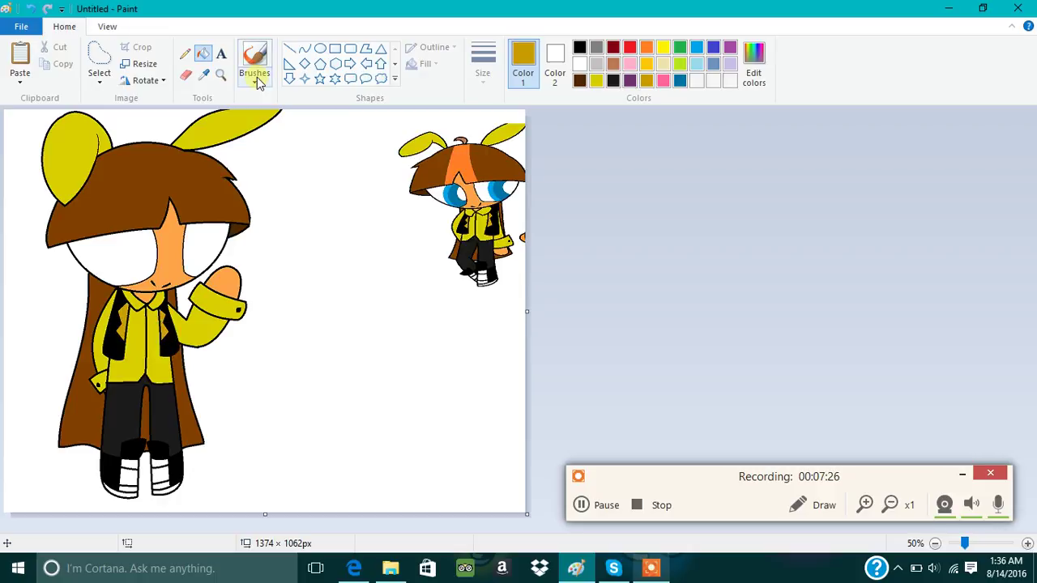
Step: Select the whole picture with a rectangular selection and copy it
{"action": "left_click", "coordinate": [99, 81]}
{"action": "left_click", "coordinate": [136, 112]}
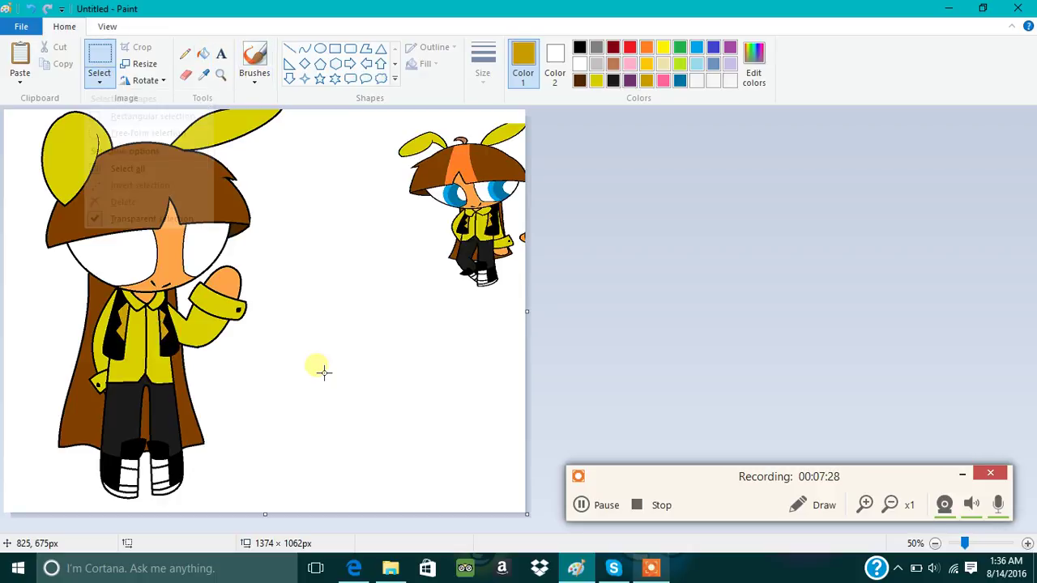
{"action": "right_click", "coordinate": [277, 326]}
{"action": "left_click", "coordinate": [324, 401]}
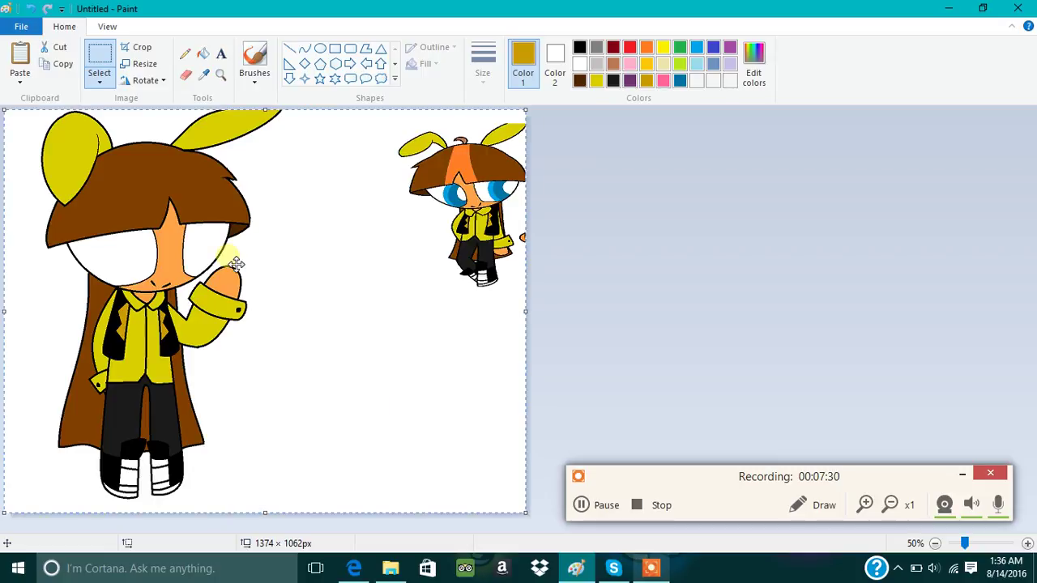
{"action": "right_click", "coordinate": [230, 258]}
{"action": "left_click", "coordinate": [281, 282]}
Step: Draw a turquoise oval over each eye, about 185 × 215 px on the lowered-arm side, and fill the irises with turquoise
{"action": "left_click", "coordinate": [320, 48]}
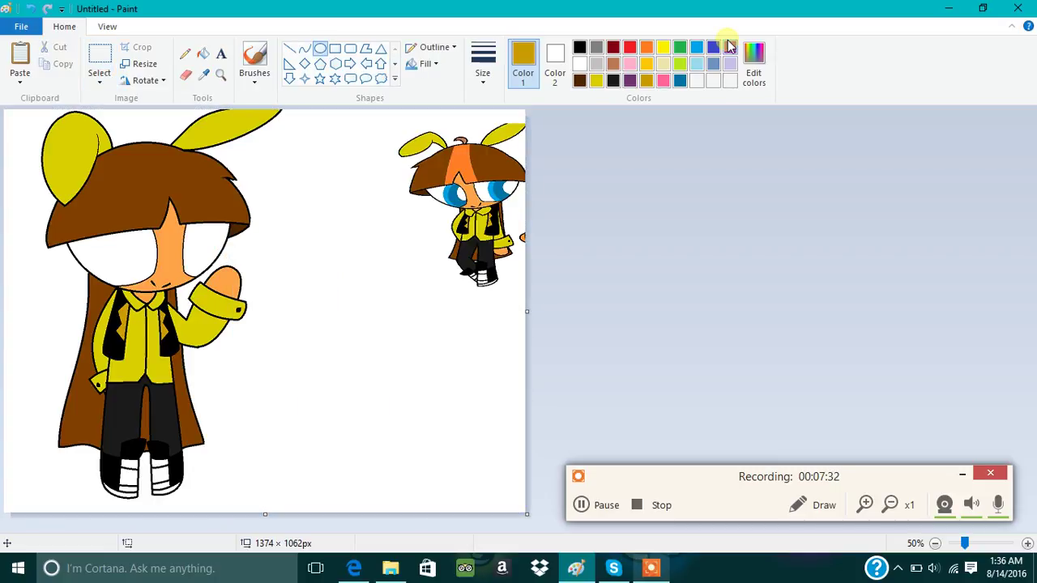
{"action": "left_click", "coordinate": [696, 47]}
{"action": "left_click_drag", "start_coordinate": [159, 199], "coordinate": [215, 273]}
{"action": "left_click_drag", "start_coordinate": [53, 221], "coordinate": [140, 299]}
{"action": "left_click", "coordinate": [203, 53]}
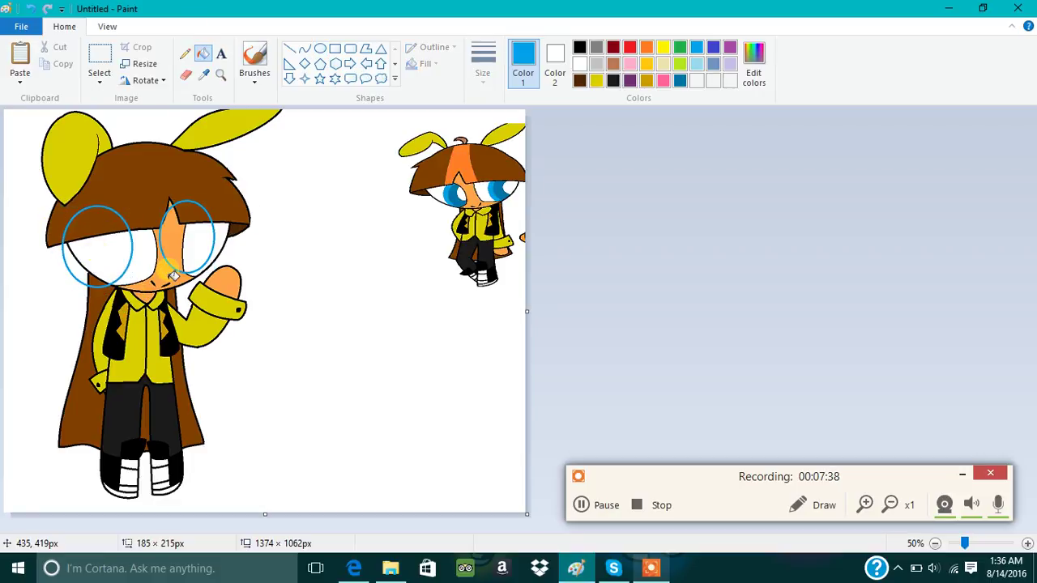
{"action": "left_click", "coordinate": [197, 243]}
{"action": "left_click", "coordinate": [101, 250]}
Step: Add a smaller oval in the colored character's dark blue inside each iris, about 177 × 181 px on the lowered-arm side, and fill them
{"action": "left_click", "coordinate": [203, 74]}
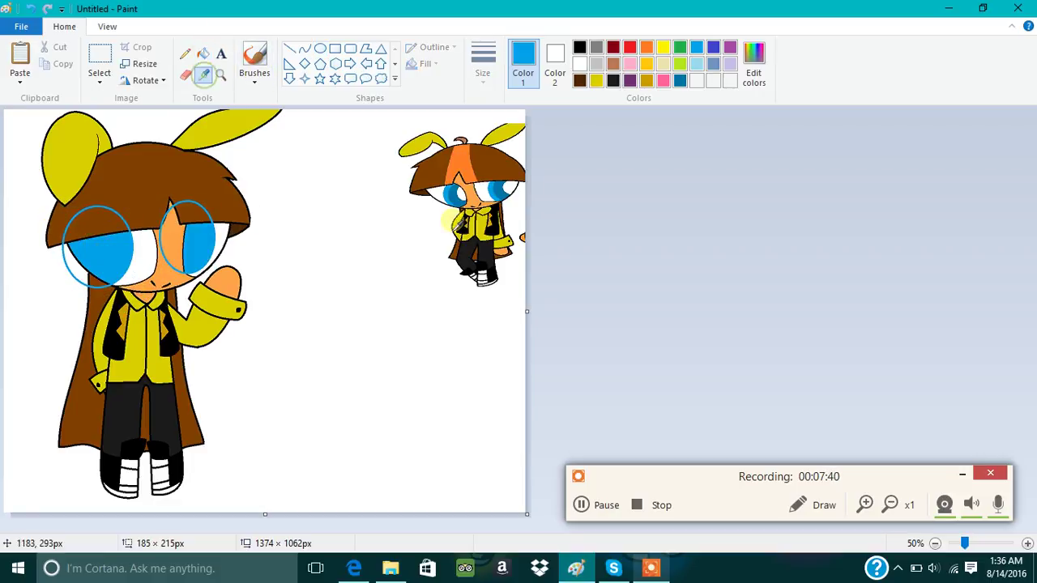
{"action": "left_click", "coordinate": [450, 201]}
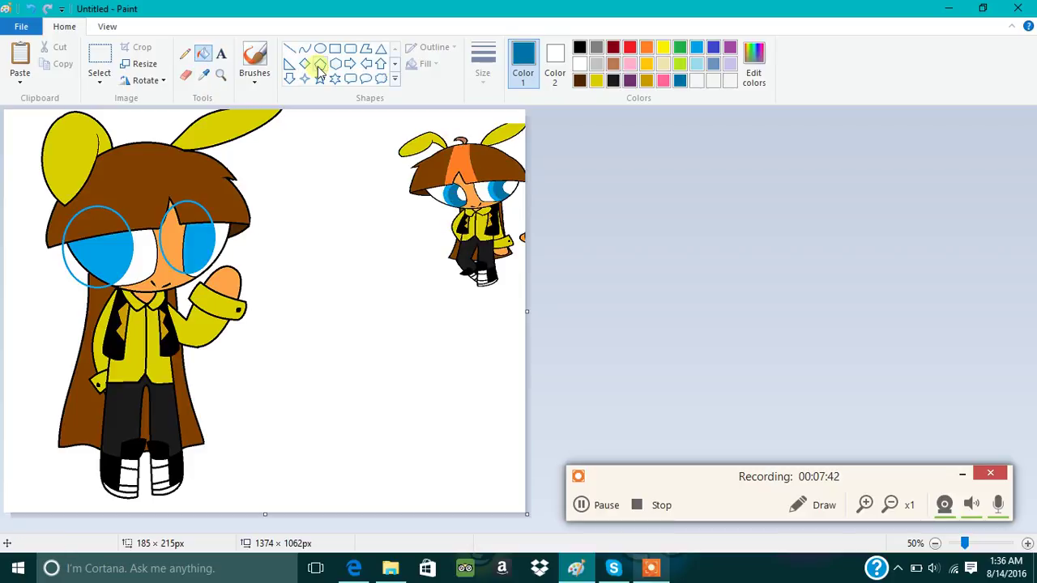
{"action": "left_click", "coordinate": [320, 47]}
{"action": "left_click_drag", "start_coordinate": [159, 205], "coordinate": [187, 251]}
{"action": "left_click_drag", "start_coordinate": [52, 213], "coordinate": [123, 280]}
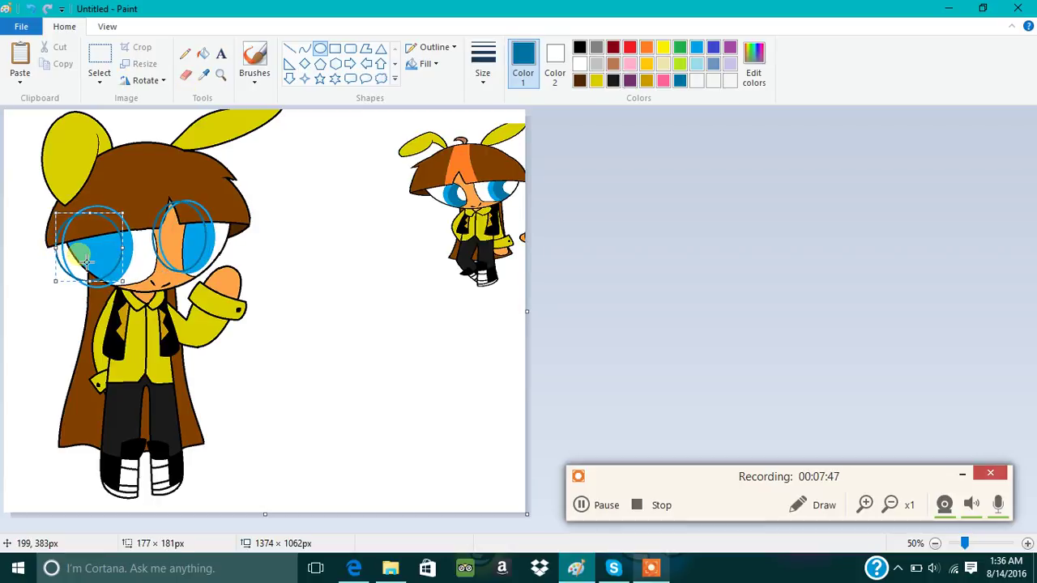
{"action": "left_click", "coordinate": [203, 54]}
{"action": "left_click", "coordinate": [185, 259]}
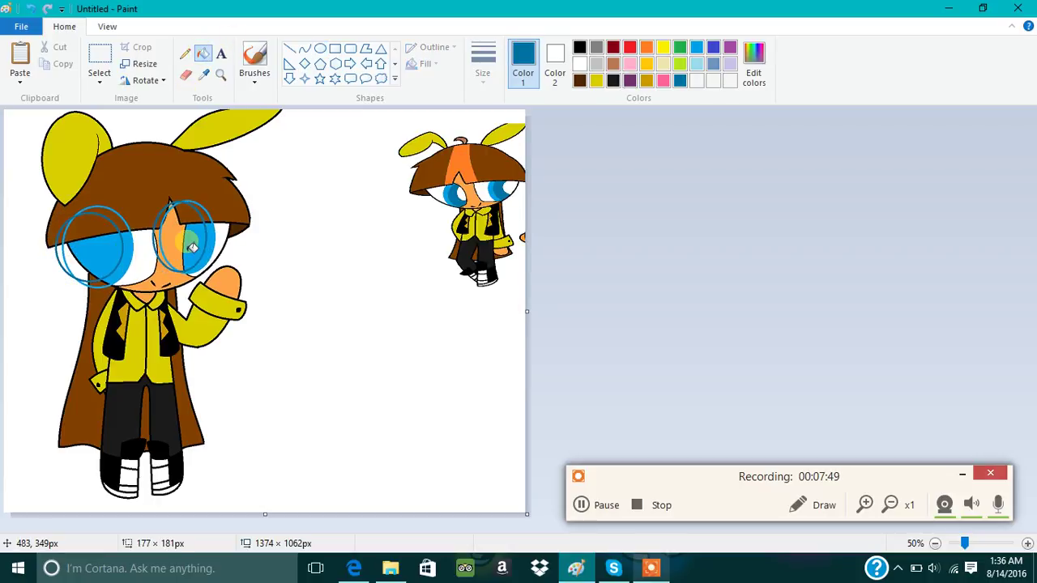
{"action": "left_click", "coordinate": [104, 243]}
Step: Draw a white highlight oval over each iris, about 107 × 113 px on the lowered-arm side, and fill the highlights with white
{"action": "left_click", "coordinate": [322, 52]}
{"action": "left_click_drag", "start_coordinate": [175, 209], "coordinate": [167, 247]}
{"action": "left_click_drag", "start_coordinate": [54, 223], "coordinate": [96, 268]}
{"action": "left_click", "coordinate": [202, 53]}
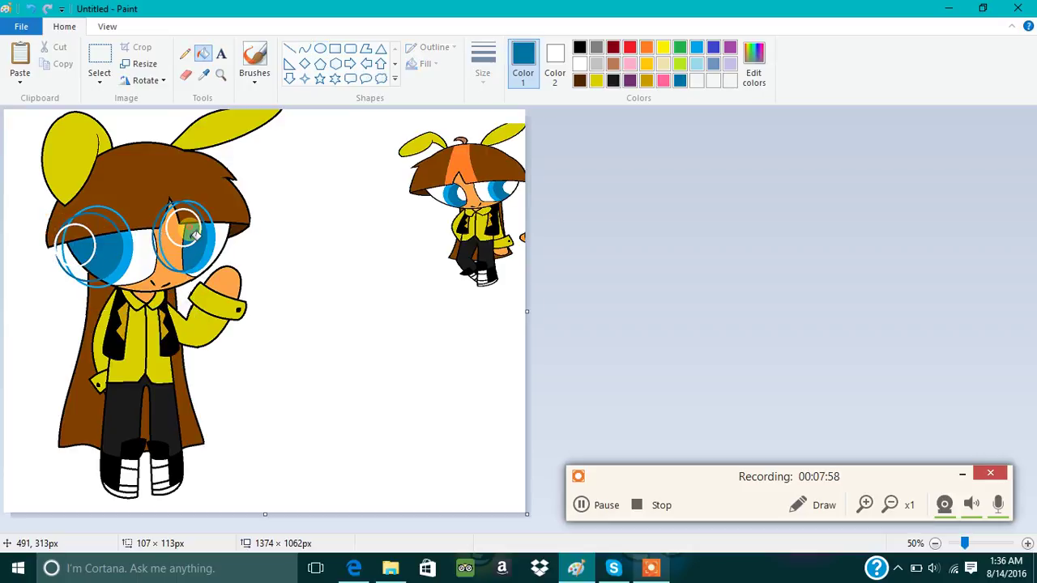
{"action": "right_click", "coordinate": [75, 246]}
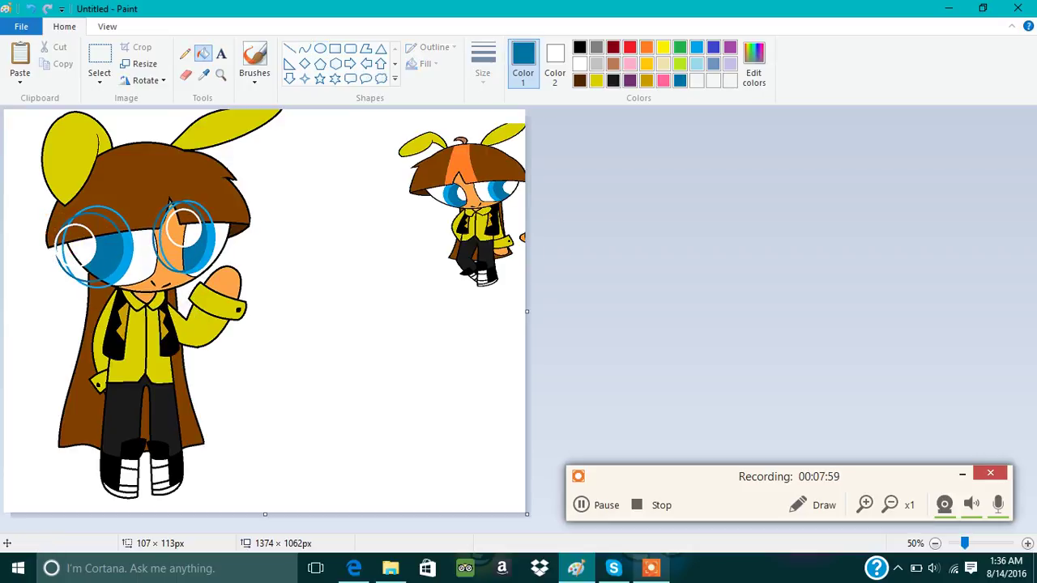
Step: Paste the copied picture over the drawing and fill the leftover iris outline fragments beside the irises and face with white
{"action": "left_click", "coordinate": [24, 58]}
{"action": "left_click", "coordinate": [206, 56]}
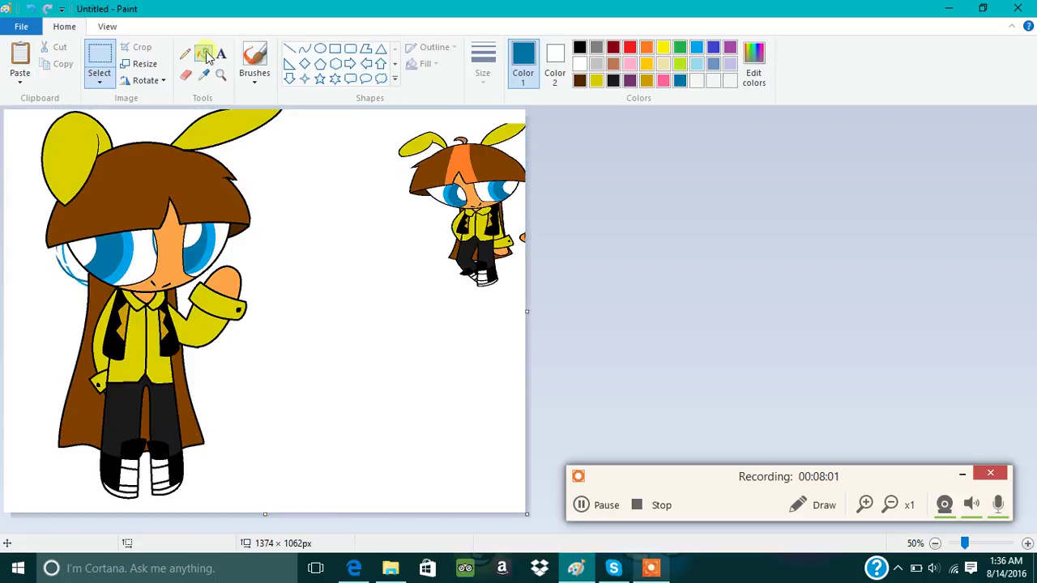
{"action": "left_click", "coordinate": [206, 55]}
{"action": "left_click", "coordinate": [146, 265]}
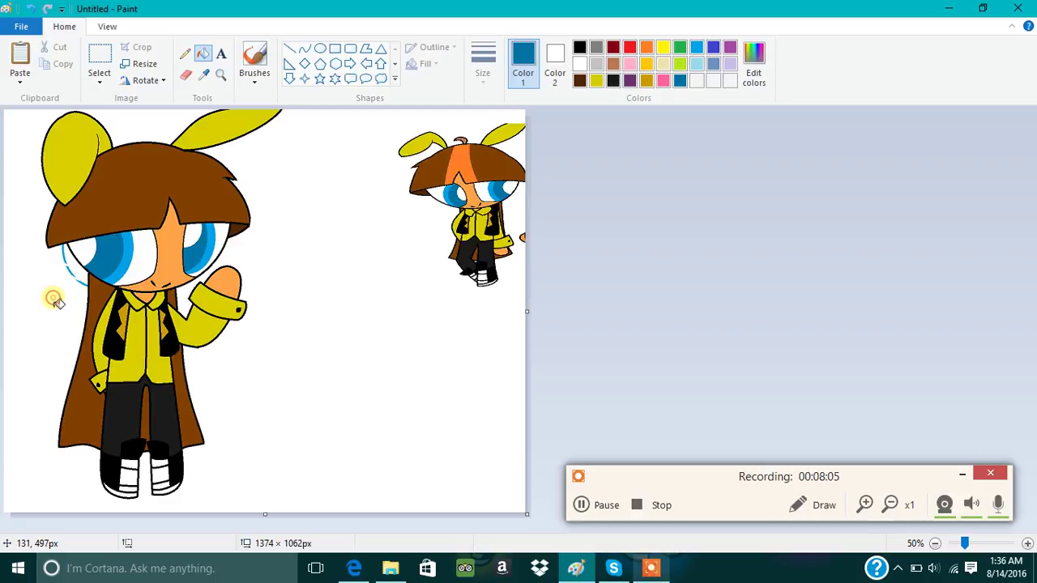
{"action": "left_click", "coordinate": [697, 47]}
{"action": "left_click", "coordinate": [350, 427]}
{"action": "right_click", "coordinate": [349, 427]}
{"action": "left_click", "coordinate": [346, 426]}
{"action": "key", "text": "ctrl+z"}
Step: Select the whole picture with the finished eyes and copy it
{"action": "left_click", "coordinate": [100, 64]}
{"action": "left_click_drag", "start_coordinate": [204, 253], "coordinate": [205, 257]}
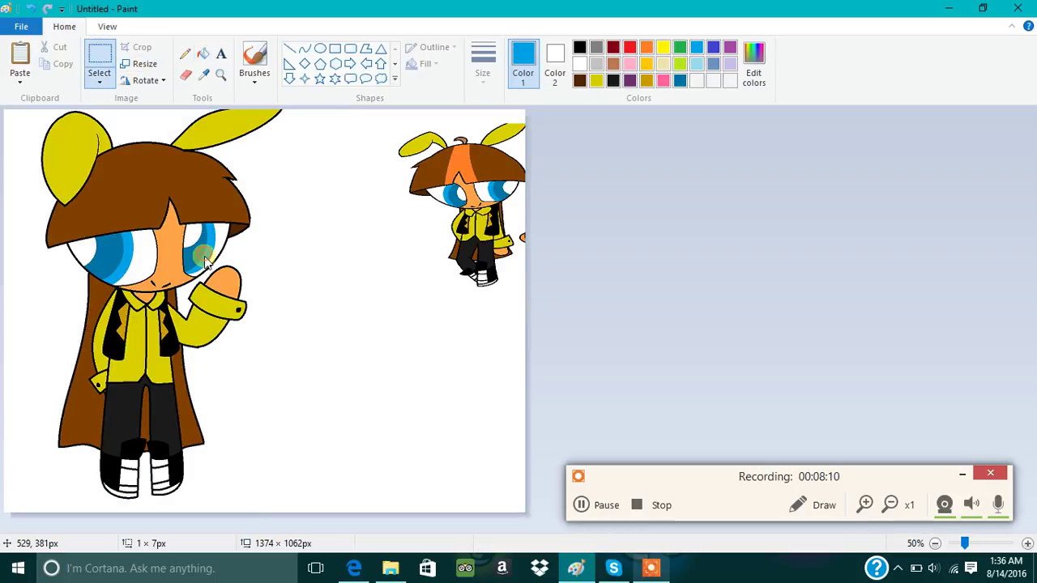
{"action": "right_click", "coordinate": [205, 258]}
{"action": "left_click", "coordinate": [271, 336]}
{"action": "right_click", "coordinate": [234, 277]}
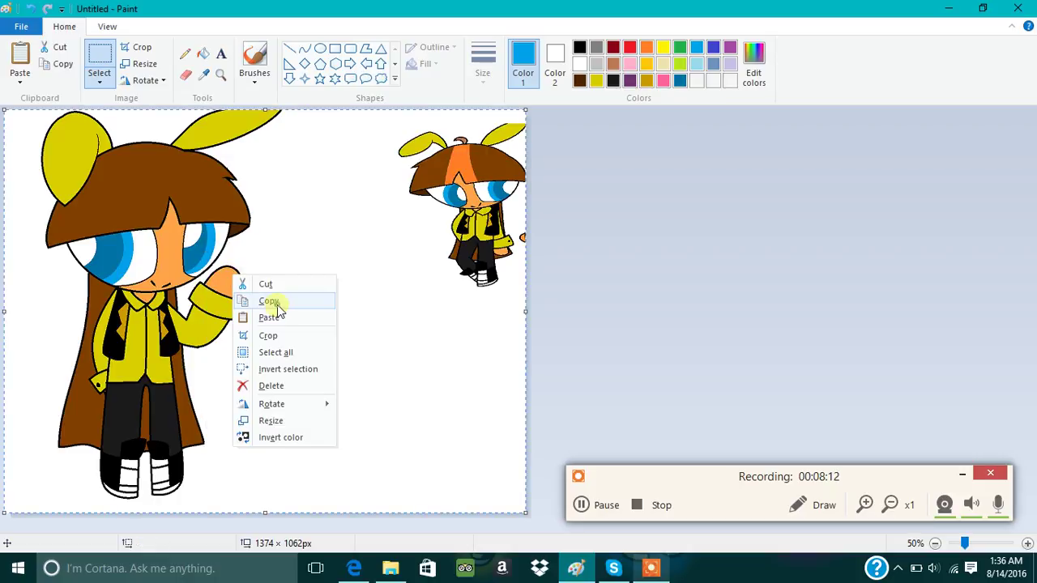
{"action": "left_click", "coordinate": [276, 305]}
Step: Sample the hair's brown as the secondary color and draw an orange curve from above the head down to the fringe
{"action": "left_click", "coordinate": [203, 74]}
{"action": "right_click", "coordinate": [204, 172]}
{"action": "left_click", "coordinate": [646, 47]}
{"action": "left_click", "coordinate": [304, 48]}
{"action": "left_click_drag", "start_coordinate": [118, 128], "coordinate": [151, 252]}
{"action": "left_click_drag", "start_coordinate": [136, 176], "coordinate": [155, 173]}
{"action": "left_click", "coordinate": [159, 217]}
{"action": "left_click", "coordinate": [196, 119]}
Step: Draw a second orange curve beside the first, about 193 × 303 px, and fill the hair between them with orange
{"action": "left_click_drag", "start_coordinate": [137, 127], "coordinate": [209, 243]}
{"action": "left_click", "coordinate": [173, 155]}
{"action": "left_click", "coordinate": [201, 202]}
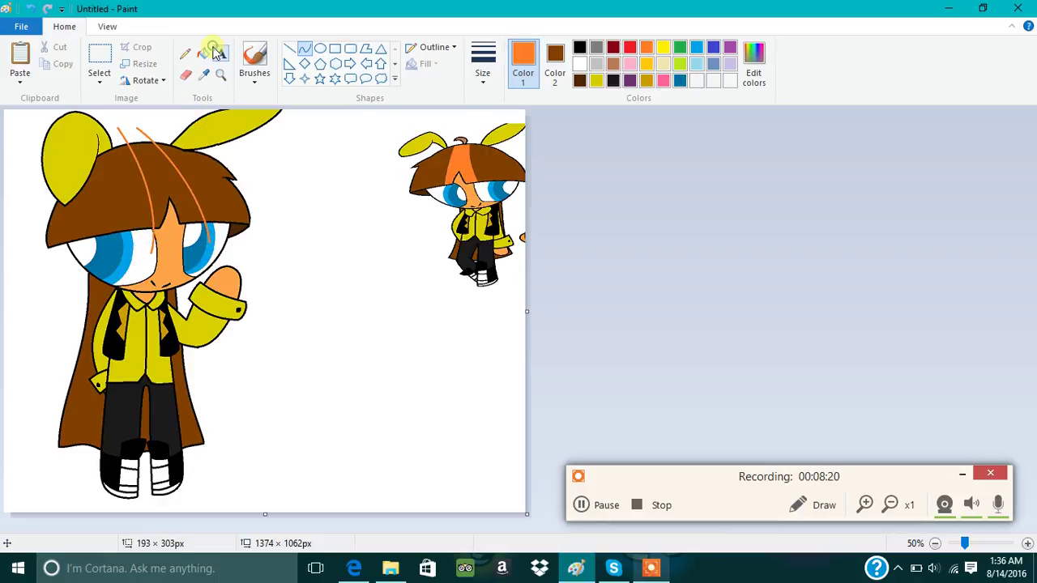
{"action": "left_click", "coordinate": [204, 53]}
{"action": "left_click", "coordinate": [155, 188]}
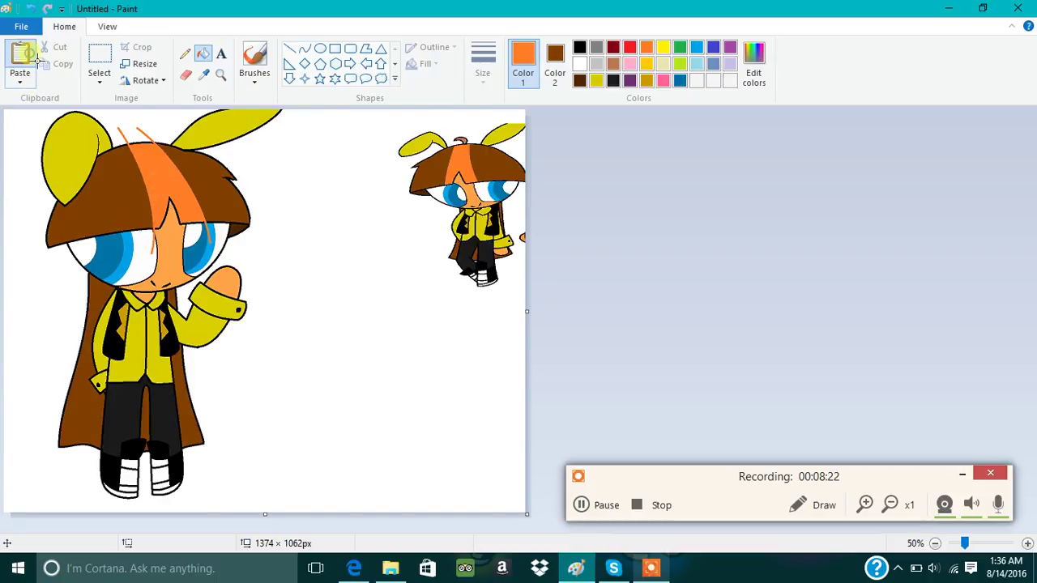
Step: Set the primary color to black and the secondary color to white for detailing the top of the head
{"action": "left_click", "coordinate": [220, 74]}
{"action": "left_click", "coordinate": [219, 170]}
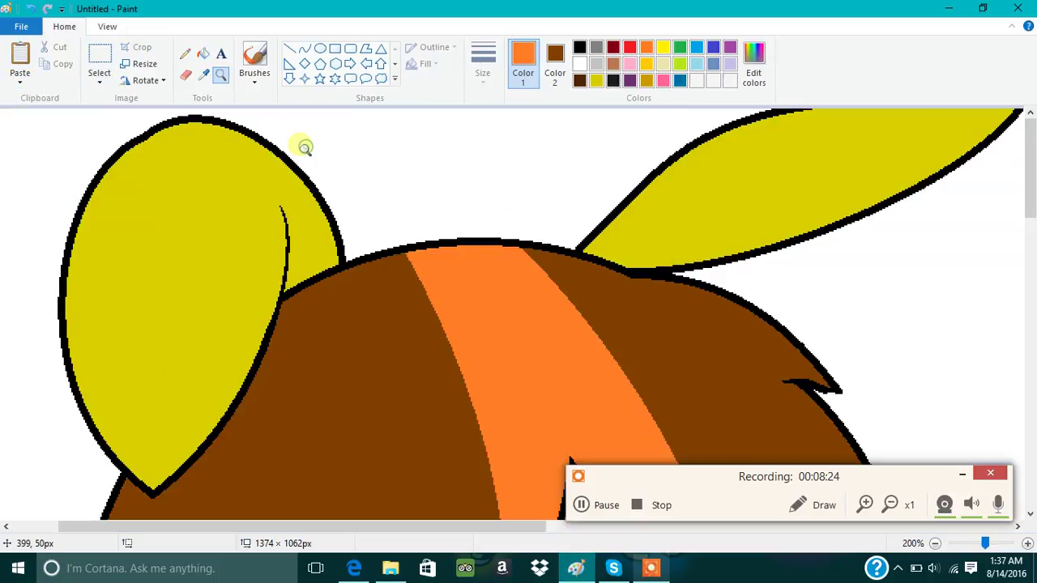
{"action": "left_click", "coordinate": [555, 47]}
{"action": "left_click", "coordinate": [580, 64]}
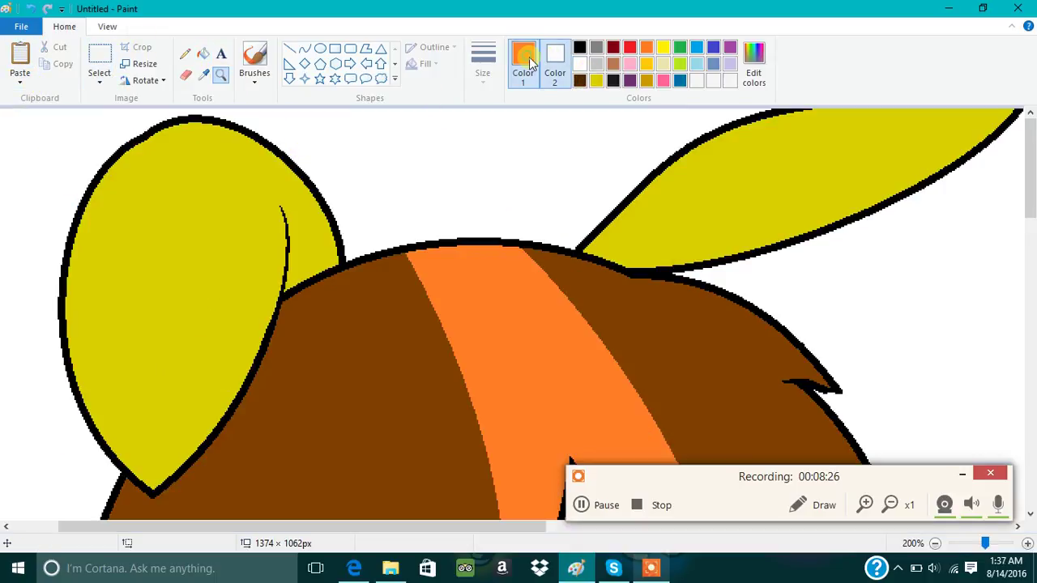
{"action": "left_click", "coordinate": [531, 63]}
{"action": "left_click", "coordinate": [579, 47]}
Step: Try to draw a curled hair tuft freehand on top of the head with the Pencil
{"action": "left_click", "coordinate": [185, 54]}
{"action": "mouse_move", "coordinate": [459, 244]}
{"action": "left_mouse_down"}
{"action": "mouse_move", "coordinate": [514, 166]}
{"action": "mouse_move", "coordinate": [413, 185]}
{"action": "mouse_move", "coordinate": [448, 250]}
{"action": "left_mouse_up"}
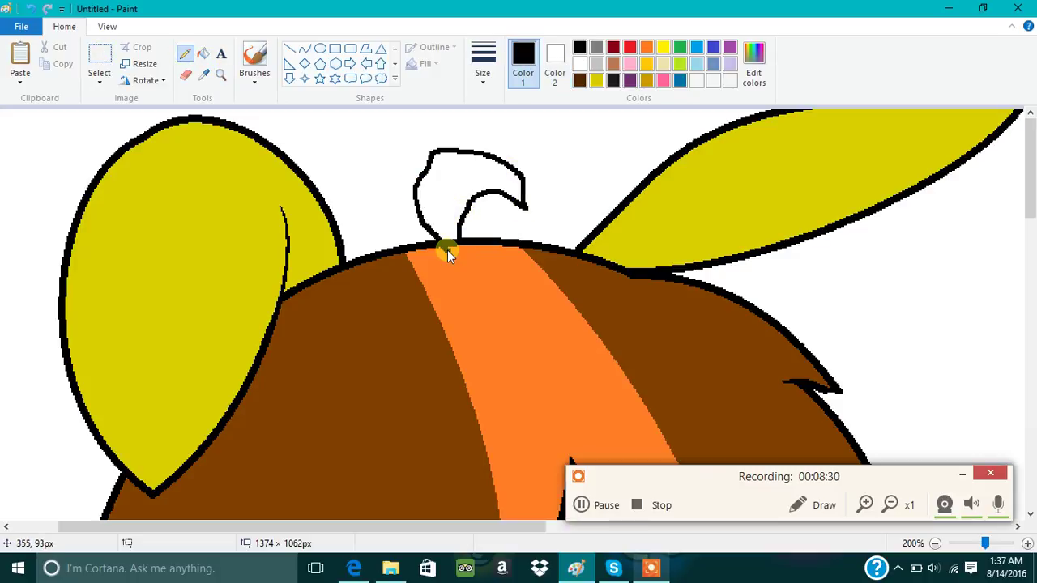
{"action": "key", "text": "ctrl+z"}
Step: Outline a curled hair tuft on top of the head with two black curves meeting at a tip between the ears
{"action": "left_click", "coordinate": [307, 50]}
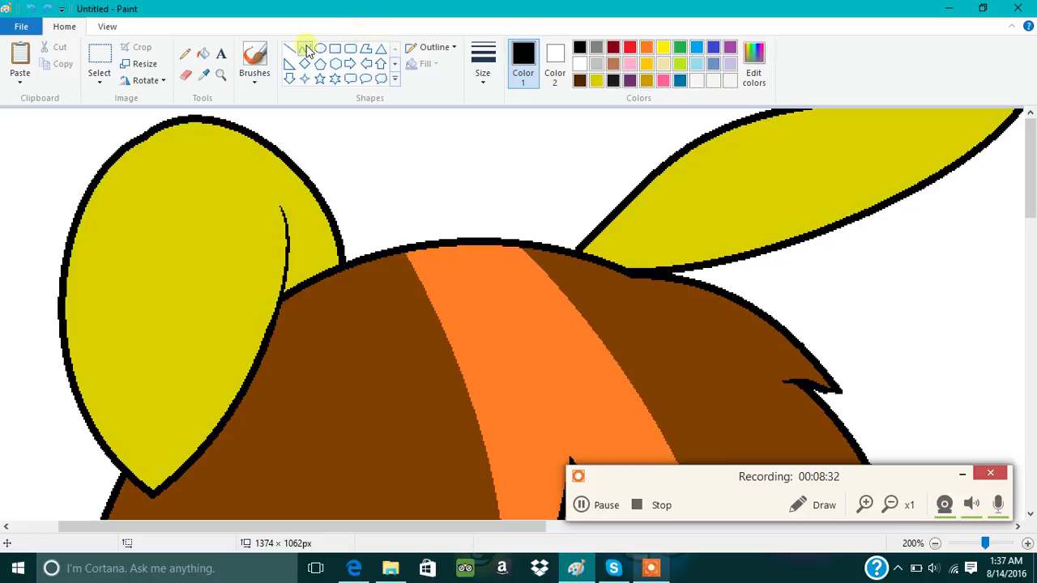
{"action": "left_click_drag", "start_coordinate": [445, 234], "coordinate": [545, 172]}
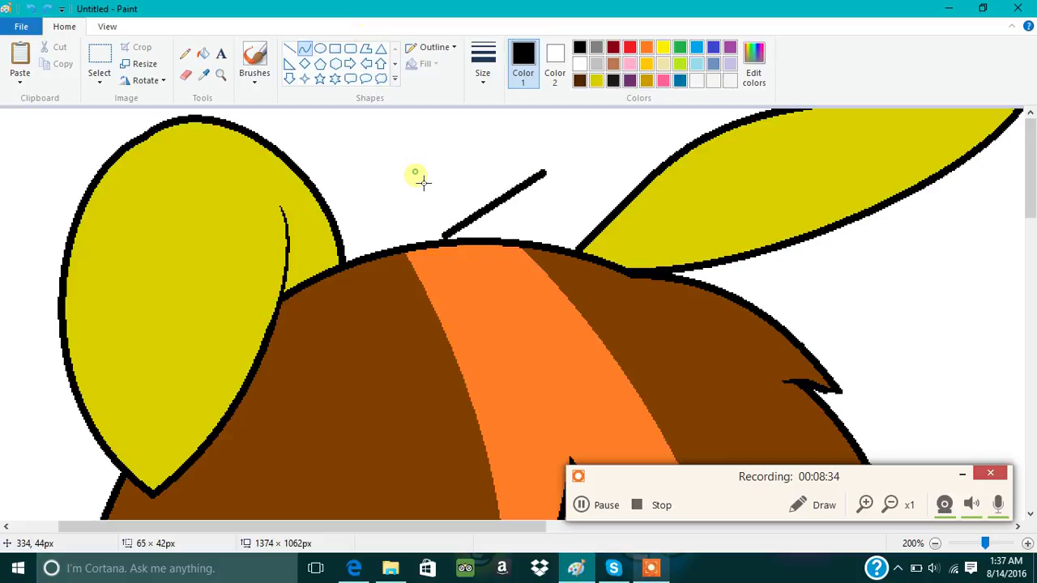
{"action": "left_click_drag", "start_coordinate": [424, 183], "coordinate": [414, 148]}
{"action": "left_click", "coordinate": [450, 134]}
{"action": "left_click_drag", "start_coordinate": [478, 244], "coordinate": [480, 250]}
{"action": "left_click", "coordinate": [584, 200]}
{"action": "left_click_drag", "start_coordinate": [548, 176], "coordinate": [438, 240]}
{"action": "mouse_move", "coordinate": [518, 166]}
{"action": "left_mouse_down"}
{"action": "mouse_move", "coordinate": [393, 171]}
{"action": "mouse_move", "coordinate": [388, 188]}
{"action": "left_mouse_up"}
Step: Trim the hair tuft's blunt tip to a sharp point with a curve about 65 × 24 px
{"action": "left_click", "coordinate": [185, 53]}
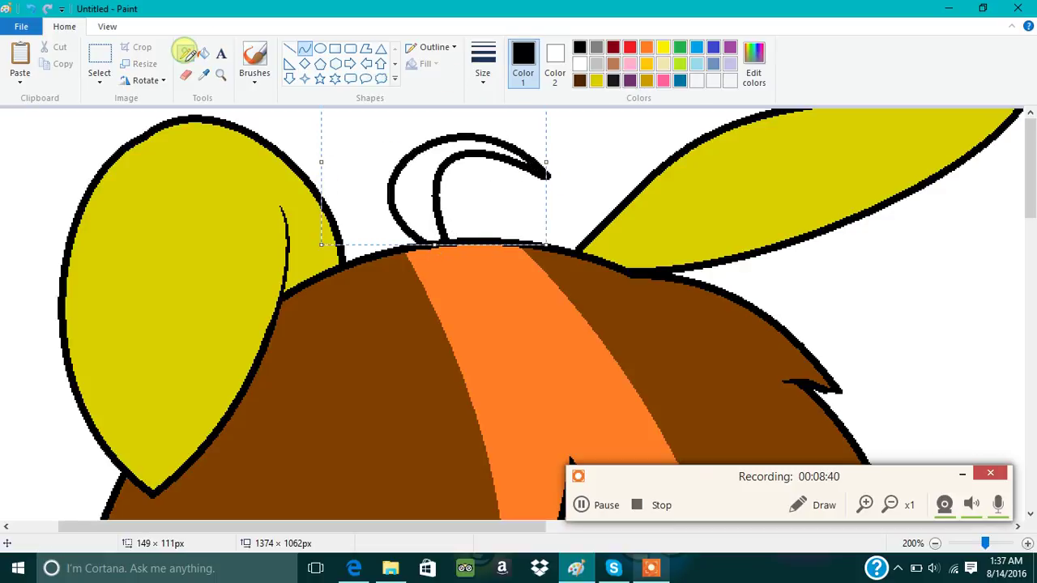
{"action": "left_click", "coordinate": [301, 47]}
{"action": "mouse_move", "coordinate": [500, 173]}
{"action": "left_mouse_down"}
{"action": "mouse_move", "coordinate": [602, 210]}
{"action": "mouse_move", "coordinate": [525, 173]}
{"action": "mouse_move", "coordinate": [579, 195]}
{"action": "left_mouse_up"}
Step: Fill the hair tuft with the palette's light brown, undoing the misplaced fill
{"action": "left_click", "coordinate": [203, 53]}
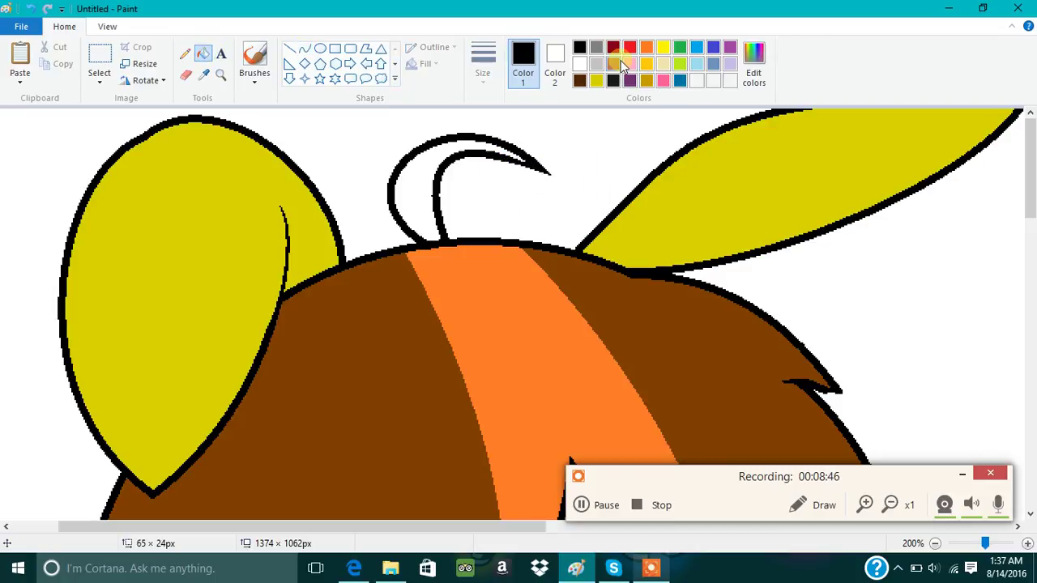
{"action": "left_click", "coordinate": [614, 64]}
{"action": "left_click", "coordinate": [442, 195]}
{"action": "left_click", "coordinate": [29, 8]}
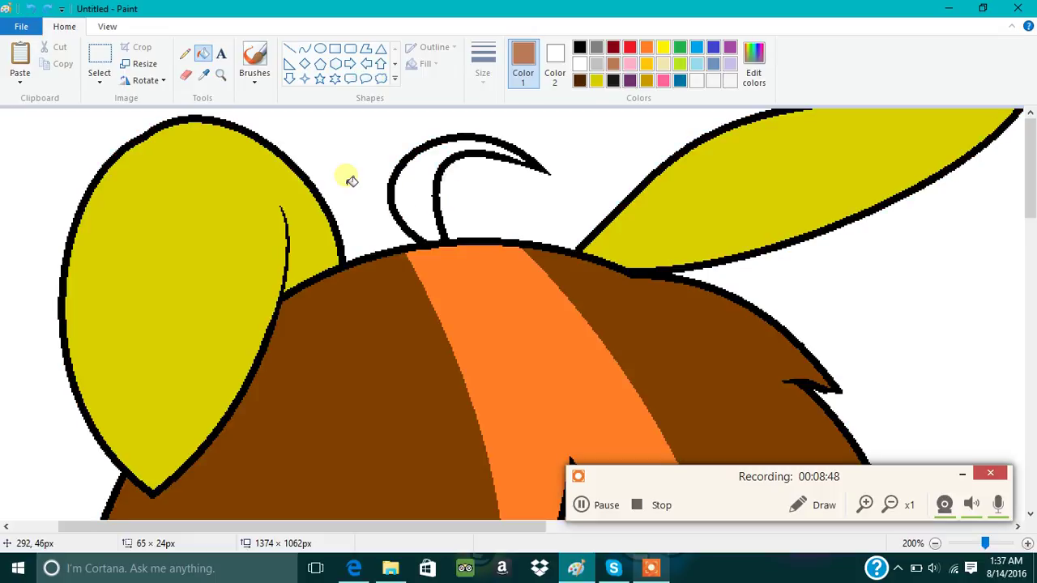
{"action": "left_click", "coordinate": [405, 207]}
Step: Delete the small colored reference character and shrink the canvas to 768 × 1044 px around the finished drawing
{"action": "left_click", "coordinate": [936, 544]}
{"action": "left_click", "coordinate": [936, 544]}
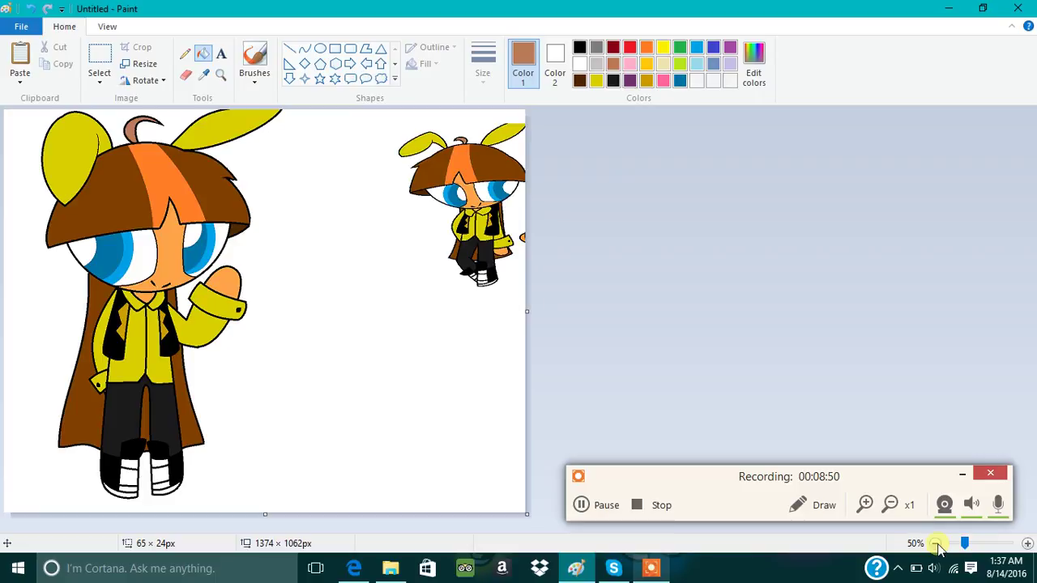
{"action": "left_click", "coordinate": [100, 61]}
{"action": "left_click_drag", "start_coordinate": [378, 109], "coordinate": [525, 332]}
{"action": "right_click", "coordinate": [433, 253]}
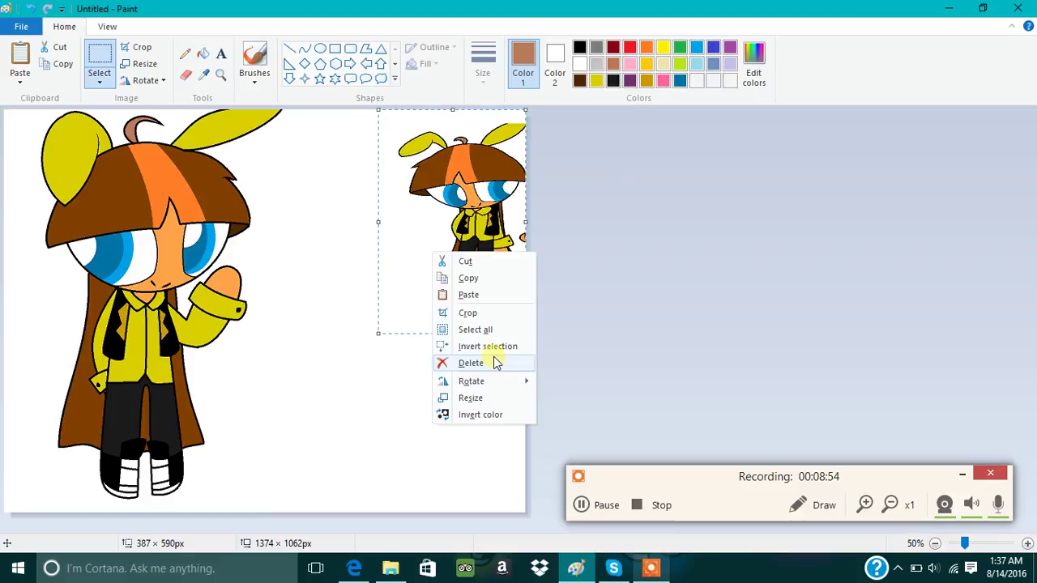
{"action": "left_click", "coordinate": [496, 363]}
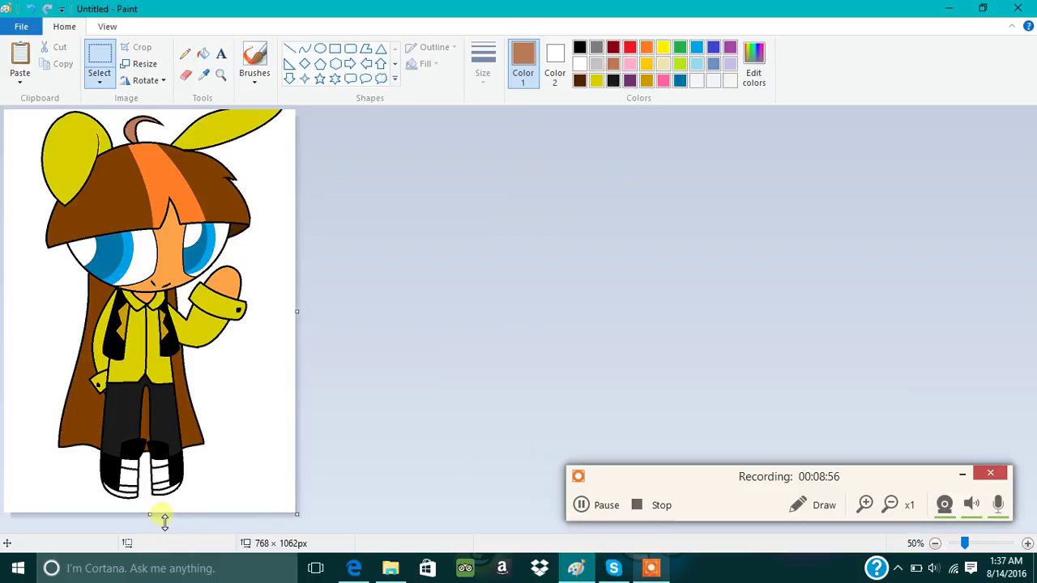
{"action": "mouse_move", "coordinate": [162, 519]}
{"action": "left_mouse_down"}
{"action": "mouse_move", "coordinate": [144, 500]}
{"action": "mouse_move", "coordinate": [147, 509]}
{"action": "left_mouse_up"}
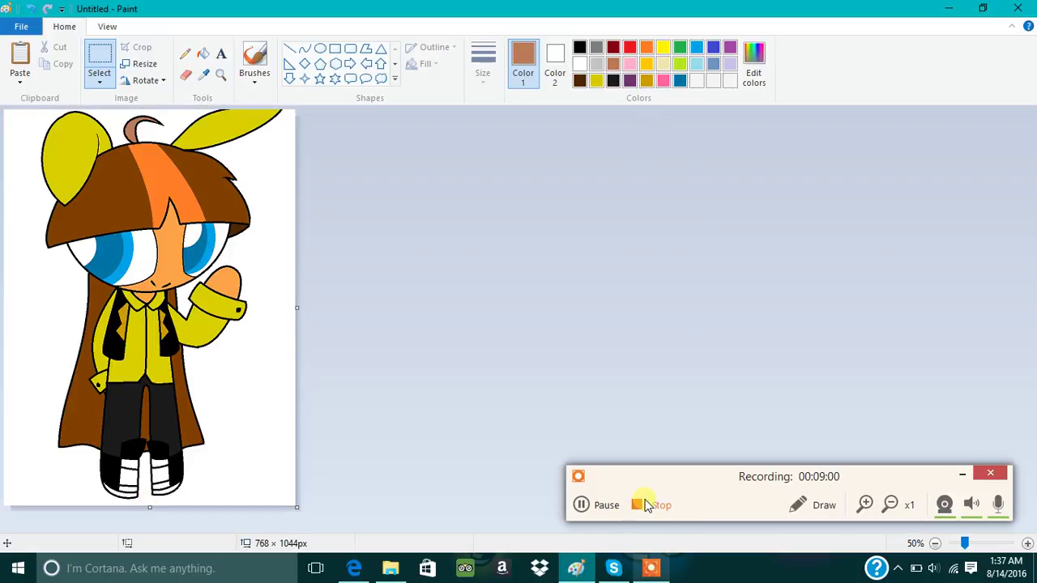